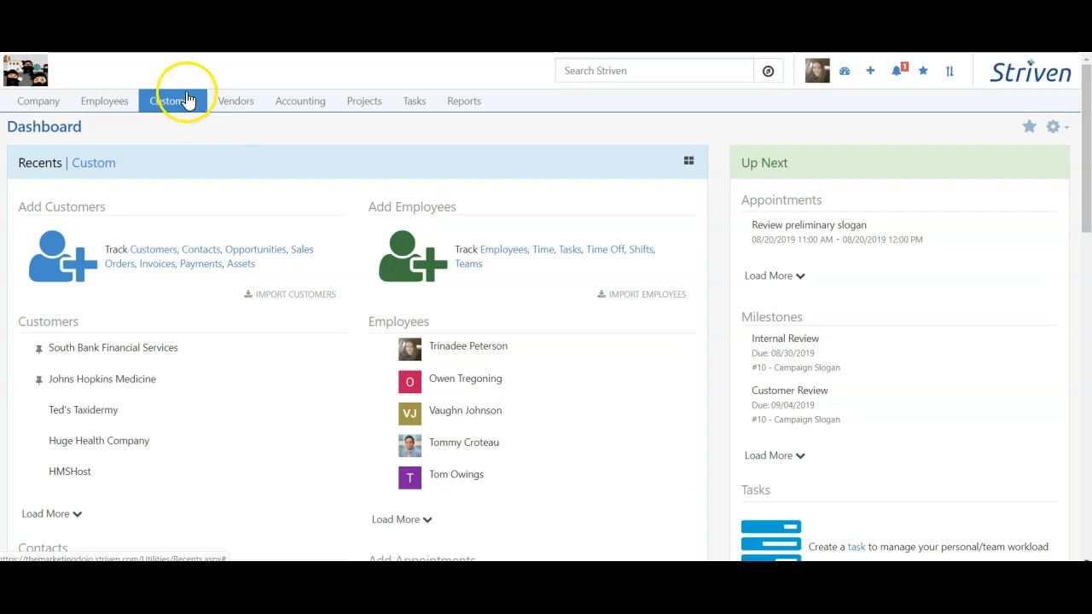
Step: Open Customers > Contacts and run an empty search to list every contact
{"action": "left_click", "coordinate": [187, 100]}
{"action": "left_click", "coordinate": [180, 170]}
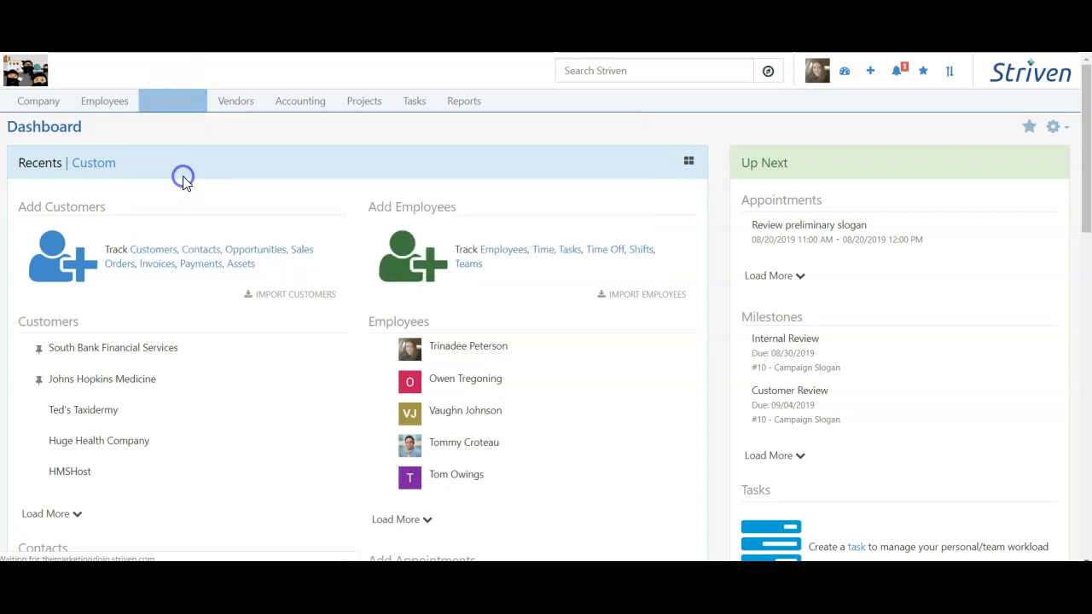
{"action": "left_click", "coordinate": [1004, 208]}
{"action": "scroll", "coordinate": [877, 256], "scroll_direction": "down", "scroll_amount": 2}
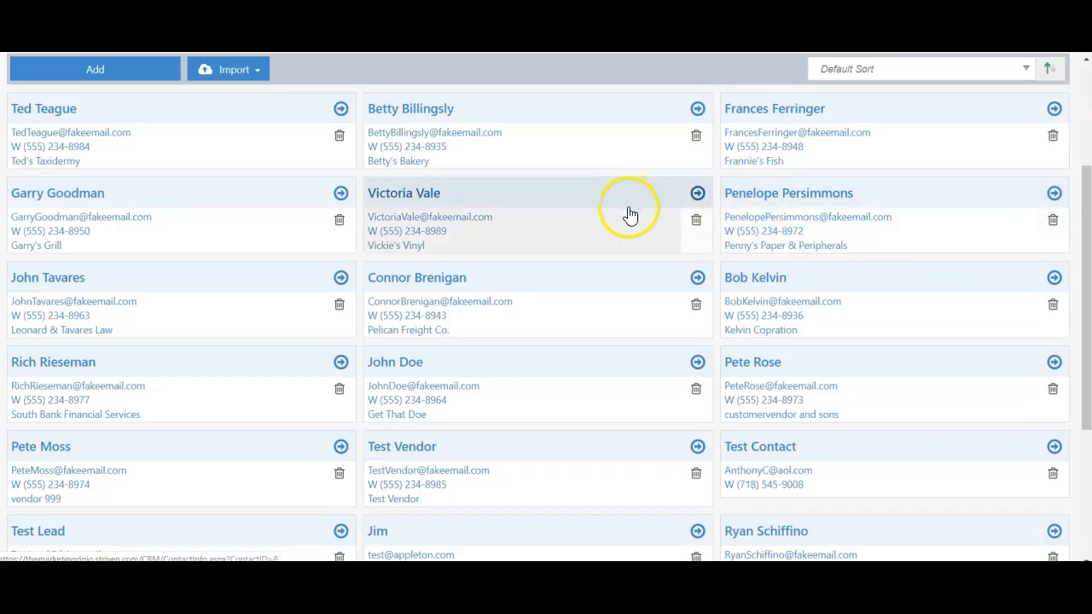
{"action": "scroll", "coordinate": [563, 145], "scroll_direction": "up", "scroll_amount": 2}
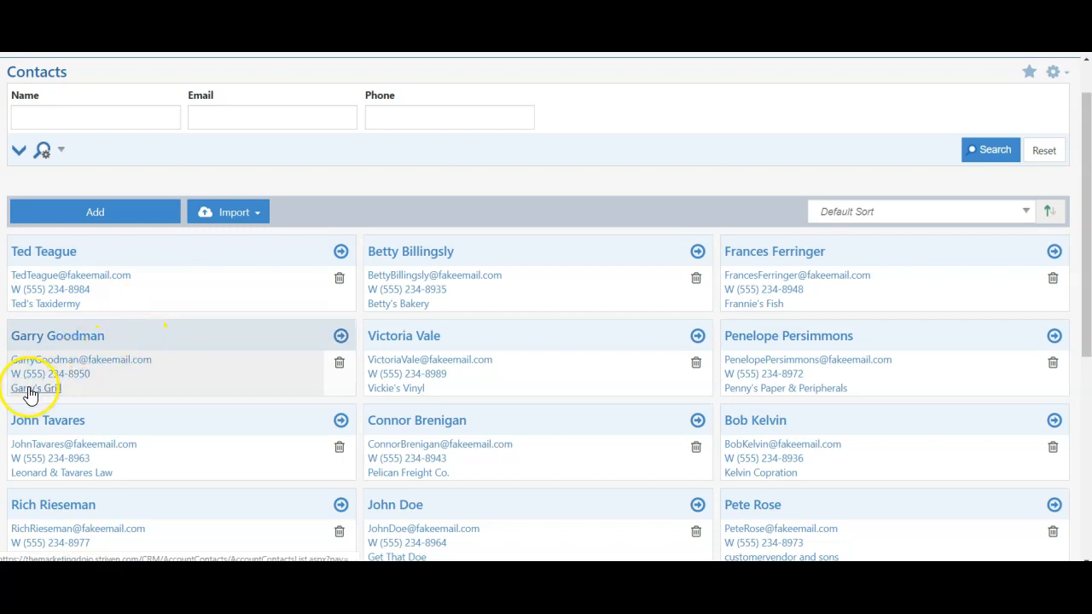
Step: Go to Garry's Grill's Contacts tab and open its owner's contact record
{"action": "left_click", "coordinate": [68, 341]}
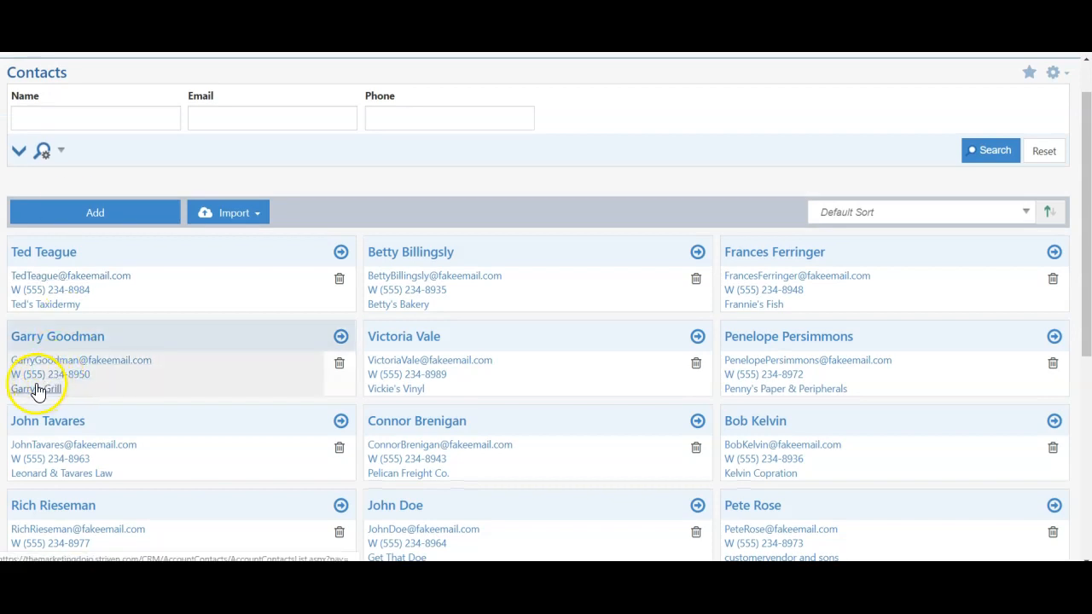
{"action": "left_click", "coordinate": [44, 392]}
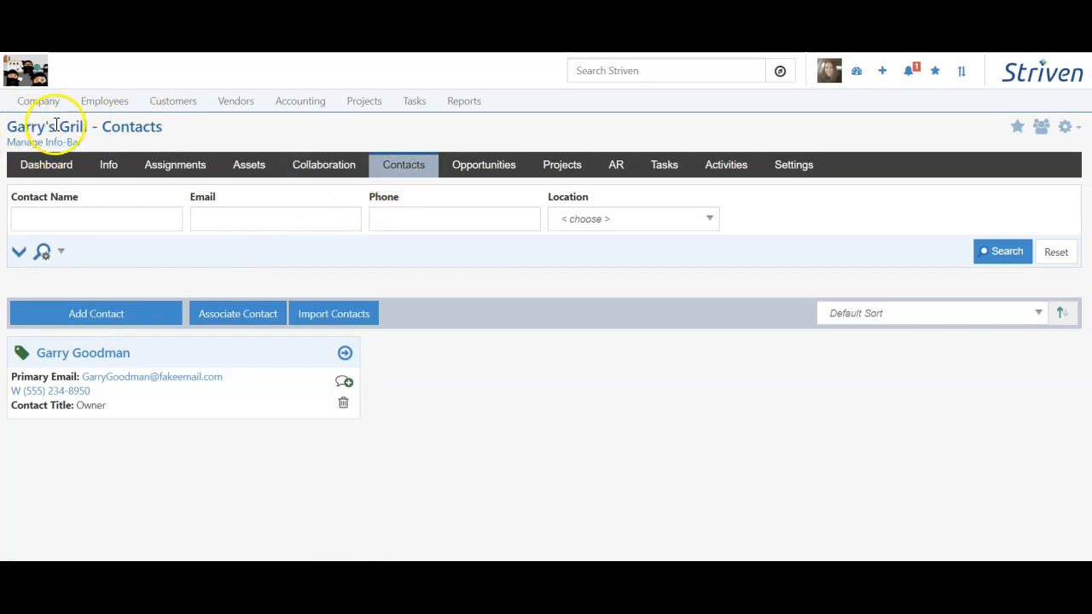
{"action": "left_click", "coordinate": [153, 361]}
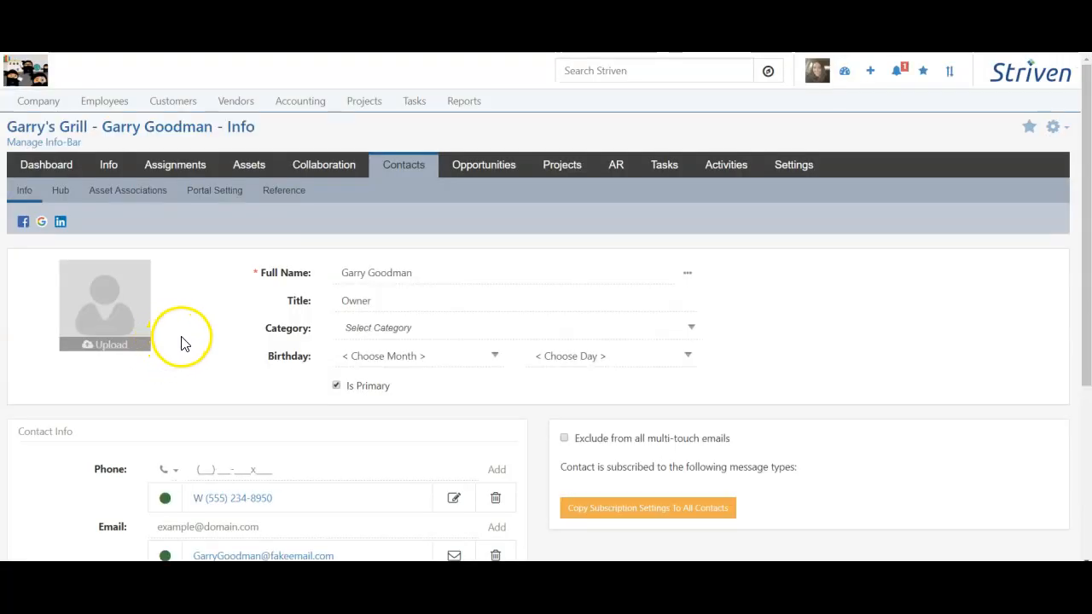
Step: Tick Included in SA as the category and set the birthday to July 6
{"action": "left_click", "coordinate": [378, 328]}
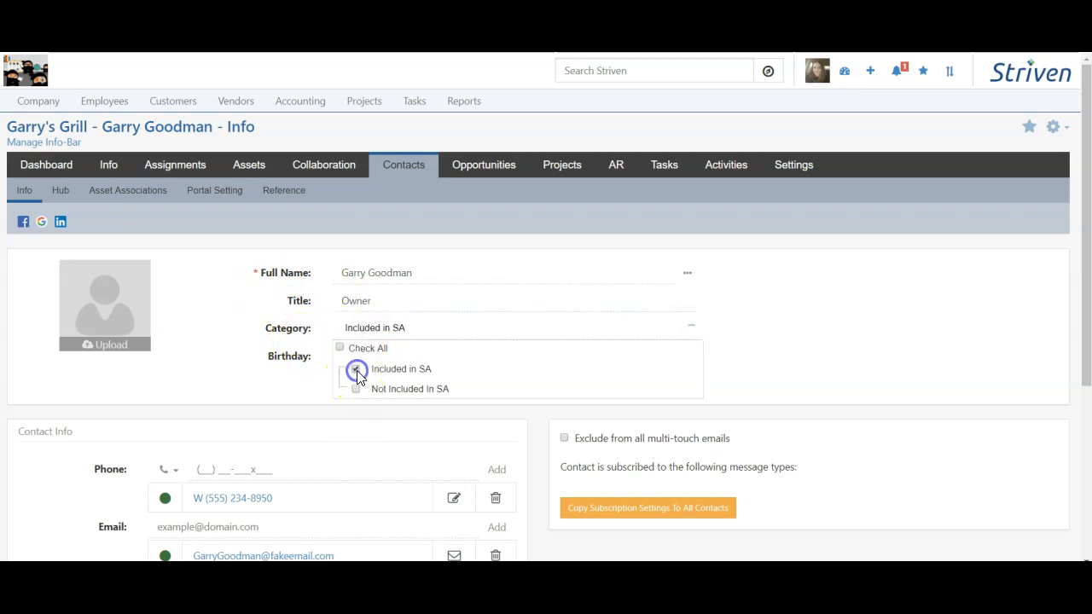
{"action": "left_click", "coordinate": [266, 330]}
{"action": "left_click", "coordinate": [402, 365]}
{"action": "left_click", "coordinate": [376, 474]}
{"action": "left_click", "coordinate": [583, 355]}
{"action": "scroll", "coordinate": [586, 213], "scroll_direction": "down", "scroll_amount": 1}
{"action": "left_click", "coordinate": [563, 120]}
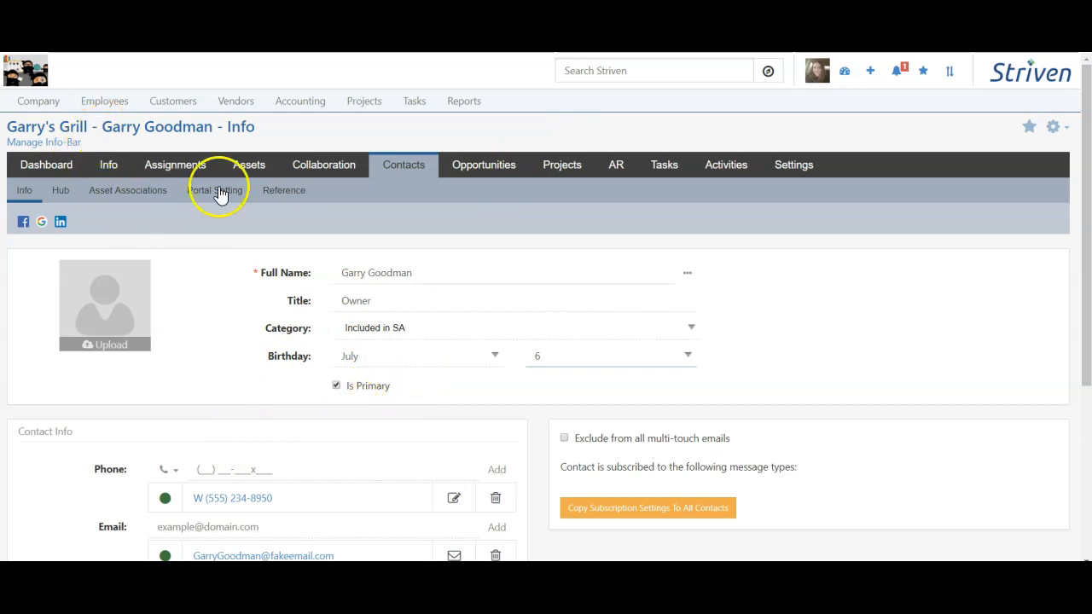
Step: Set the contact's location to Primary Location
{"action": "scroll", "coordinate": [202, 381], "scroll_direction": "down", "scroll_amount": 3}
{"action": "left_click", "coordinate": [262, 265]}
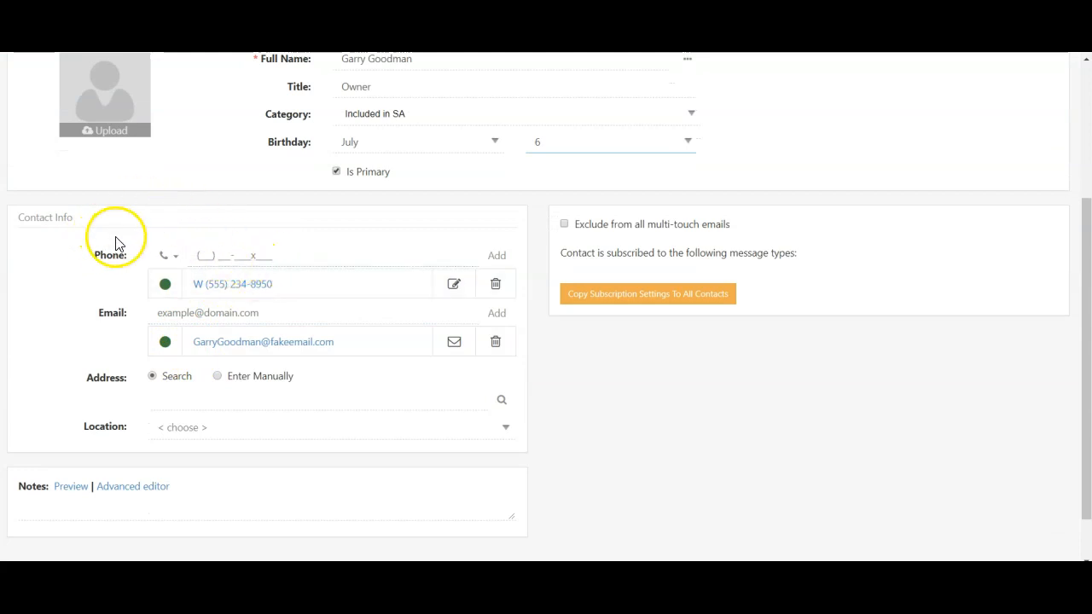
{"action": "left_click", "coordinate": [205, 429]}
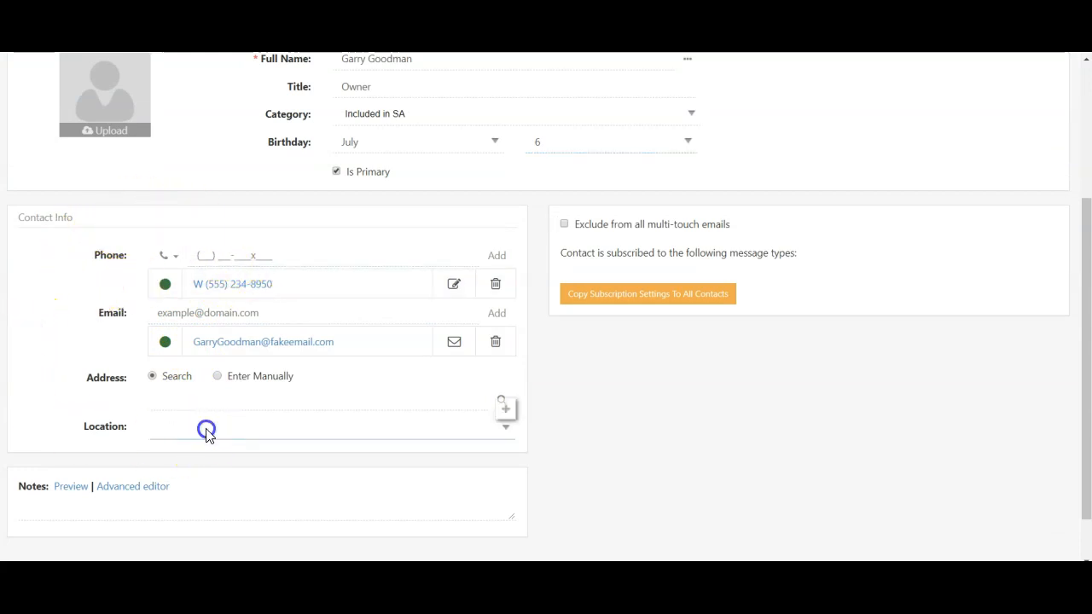
{"action": "left_click", "coordinate": [206, 452]}
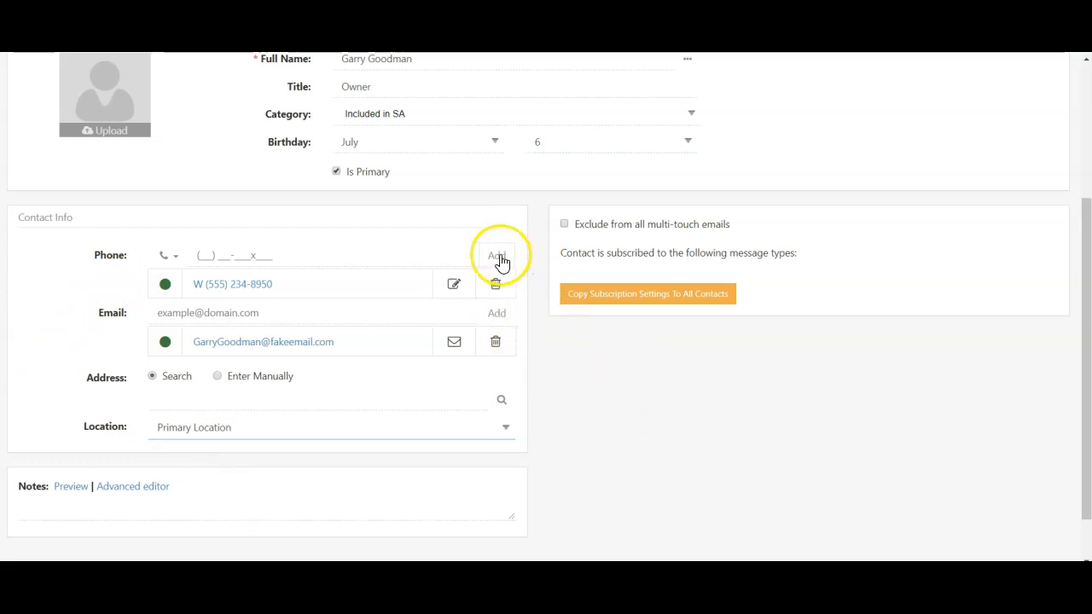
{"action": "scroll", "coordinate": [494, 504], "scroll_direction": "down", "scroll_amount": 1}
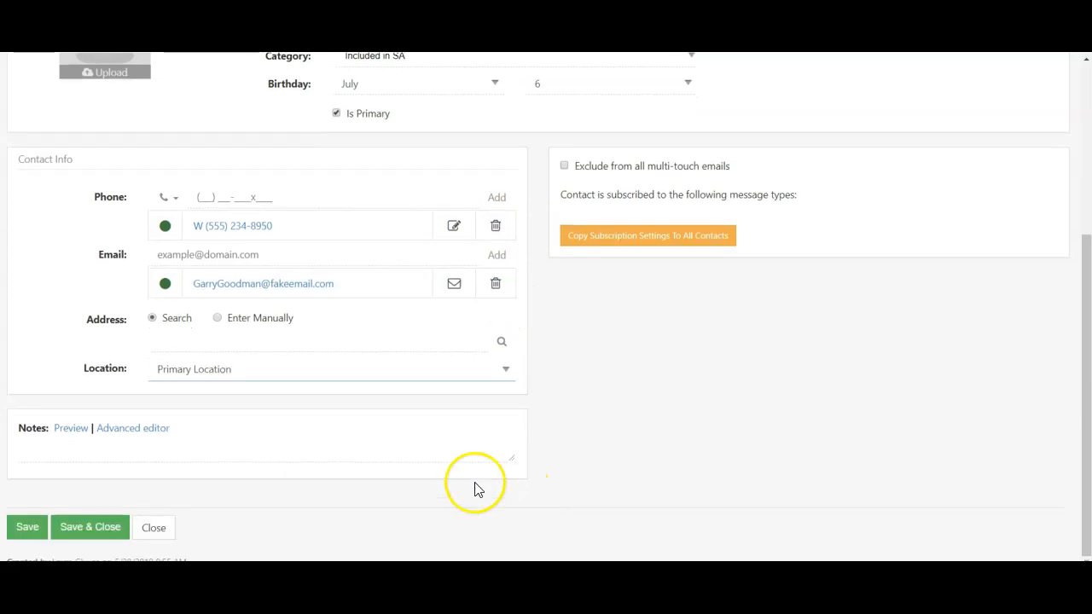
Step: Add a note that the contact owns Garry's Grills and save the record
{"action": "left_click", "coordinate": [380, 451]}
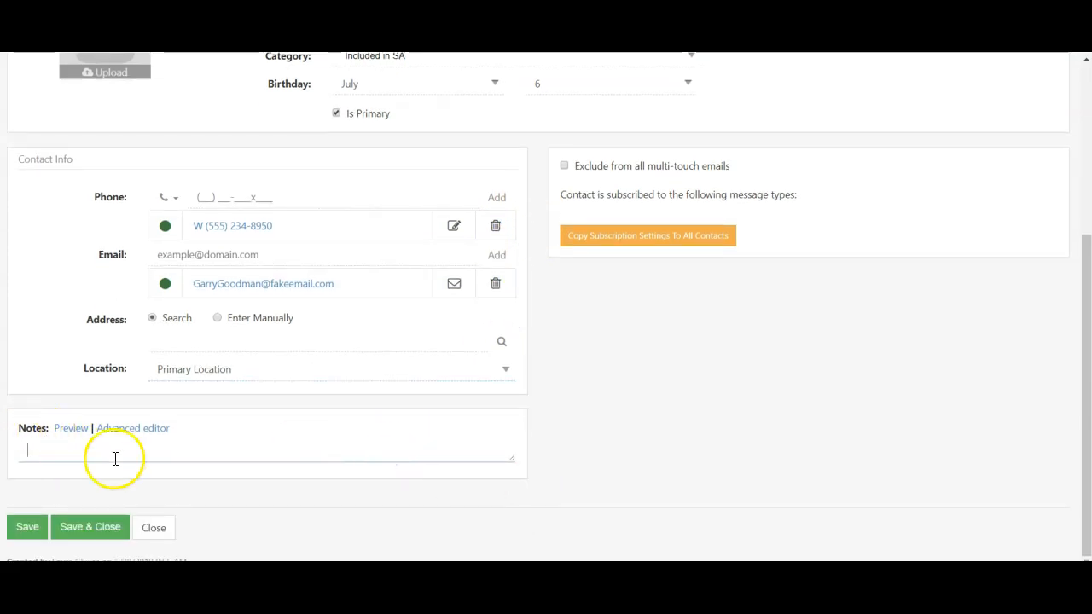
{"action": "left_click", "coordinate": [136, 429]}
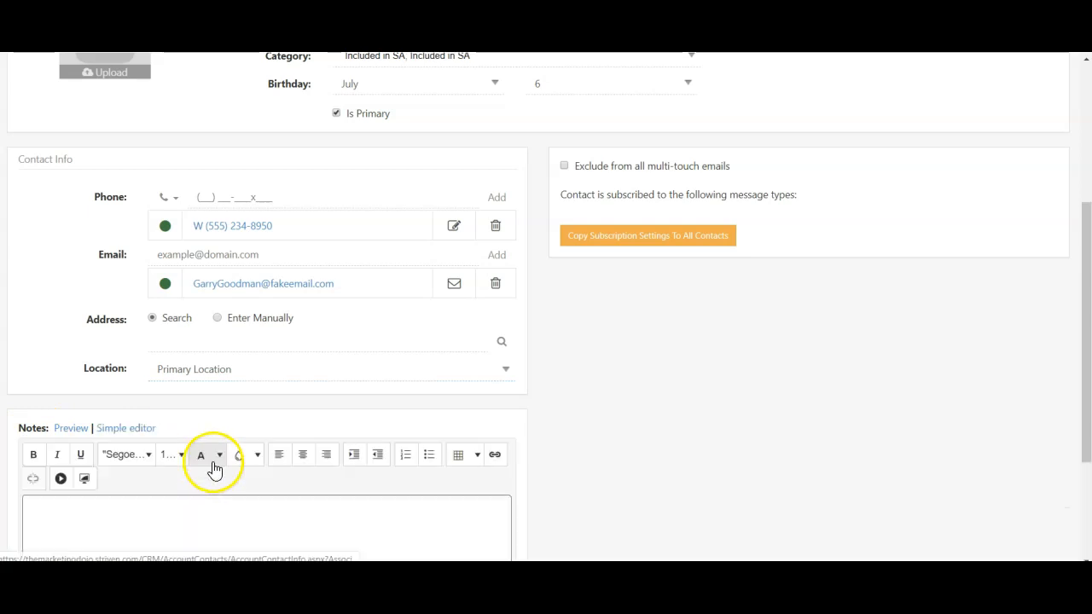
{"action": "left_click", "coordinate": [150, 429]}
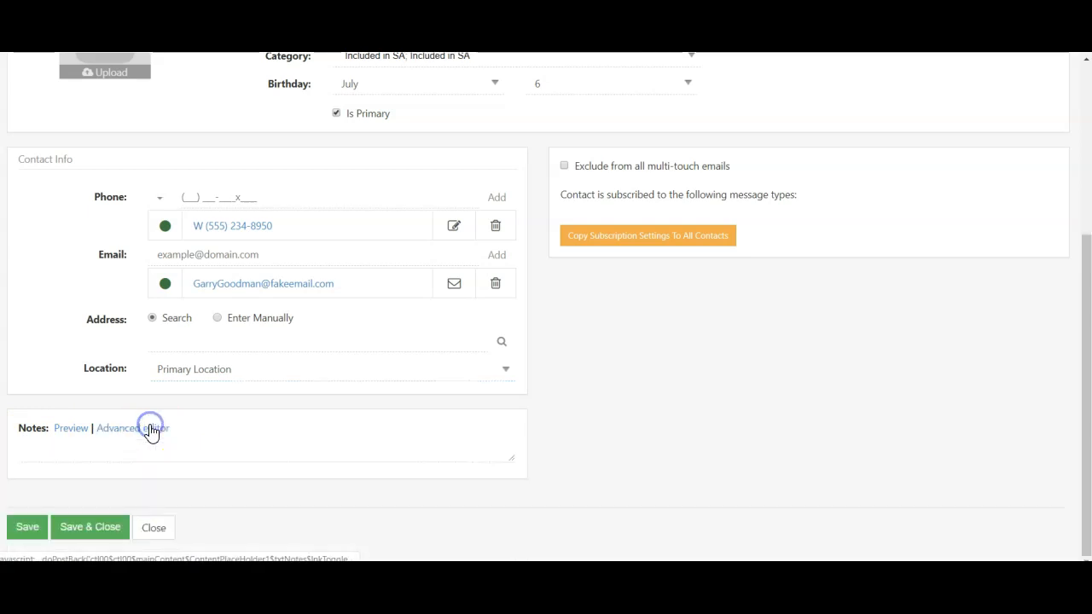
{"action": "left_click", "coordinate": [143, 455]}
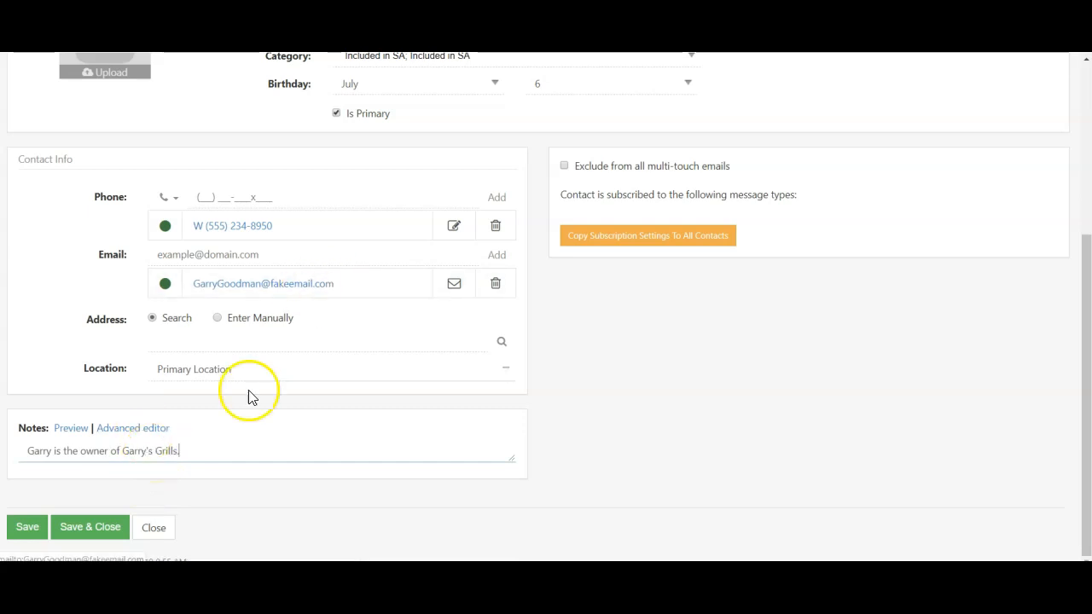
{"action": "scroll", "coordinate": [299, 332], "scroll_direction": "up", "scroll_amount": 4}
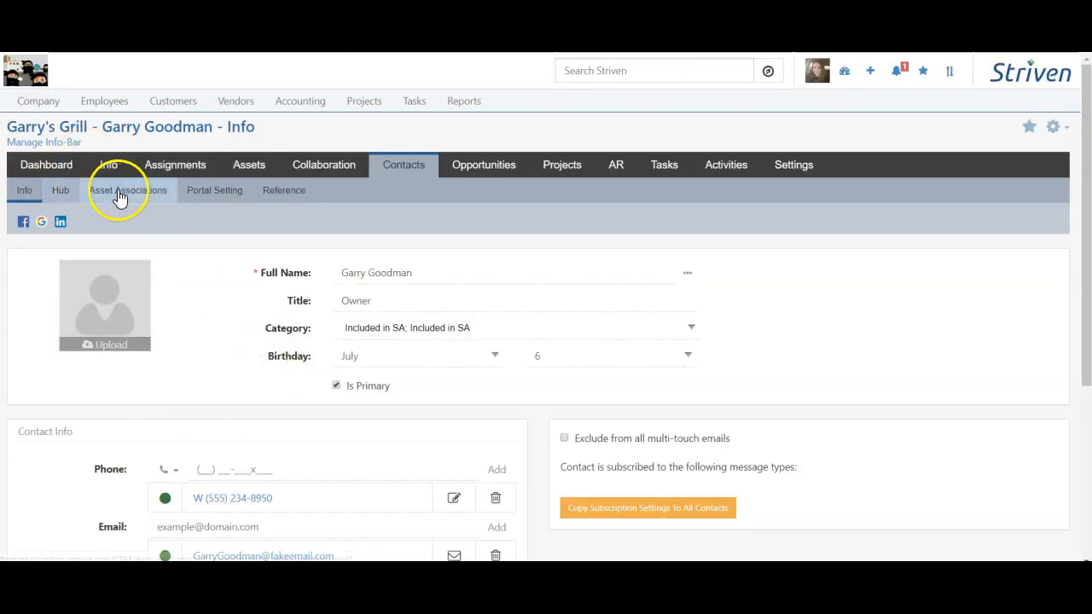
{"action": "scroll", "coordinate": [158, 426], "scroll_direction": "down", "scroll_amount": 3}
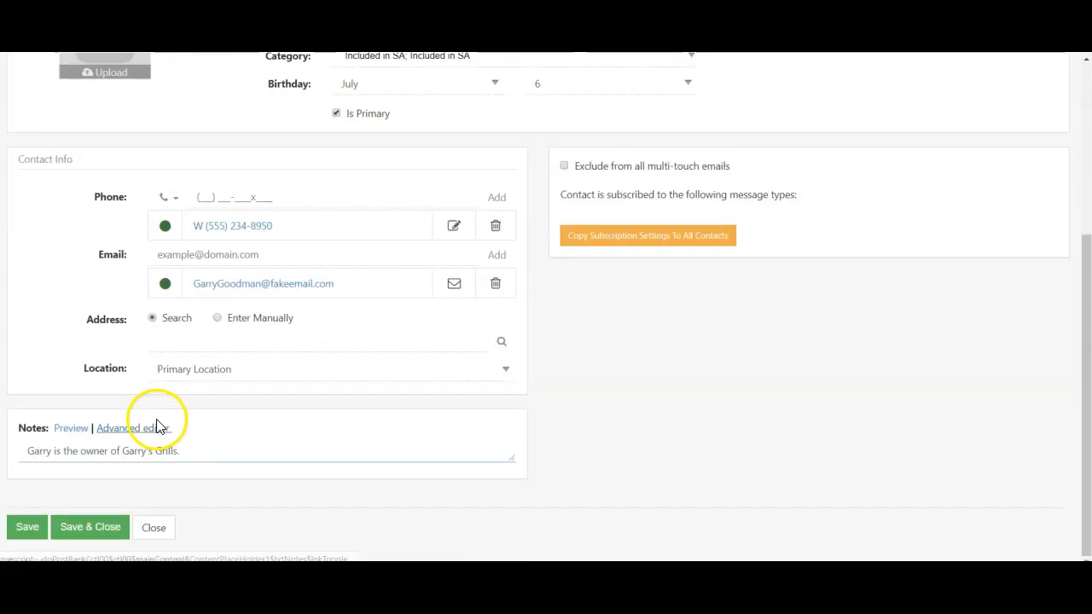
{"action": "left_click", "coordinate": [30, 526]}
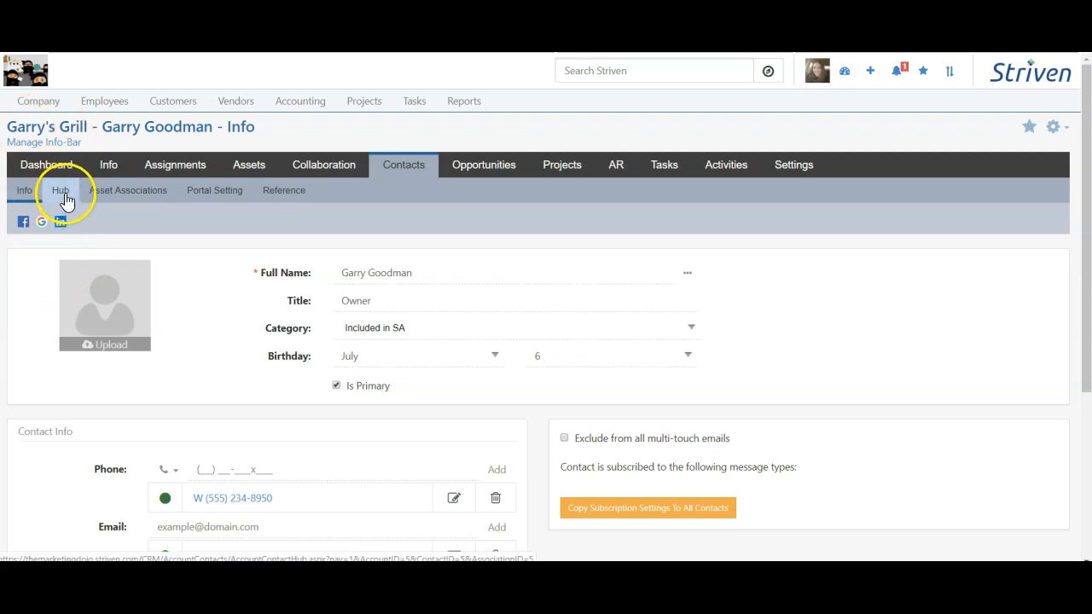
{"action": "left_click", "coordinate": [141, 200]}
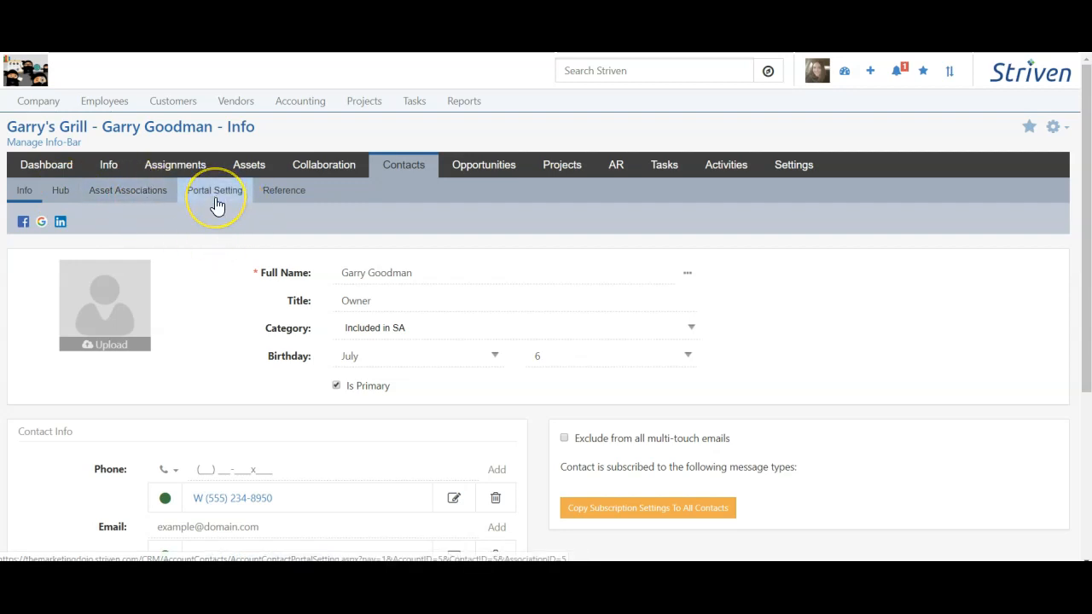
Step: Save the contact's reference settings with Save And Close, returning to Garry's Grill contacts
{"action": "left_click", "coordinate": [283, 205]}
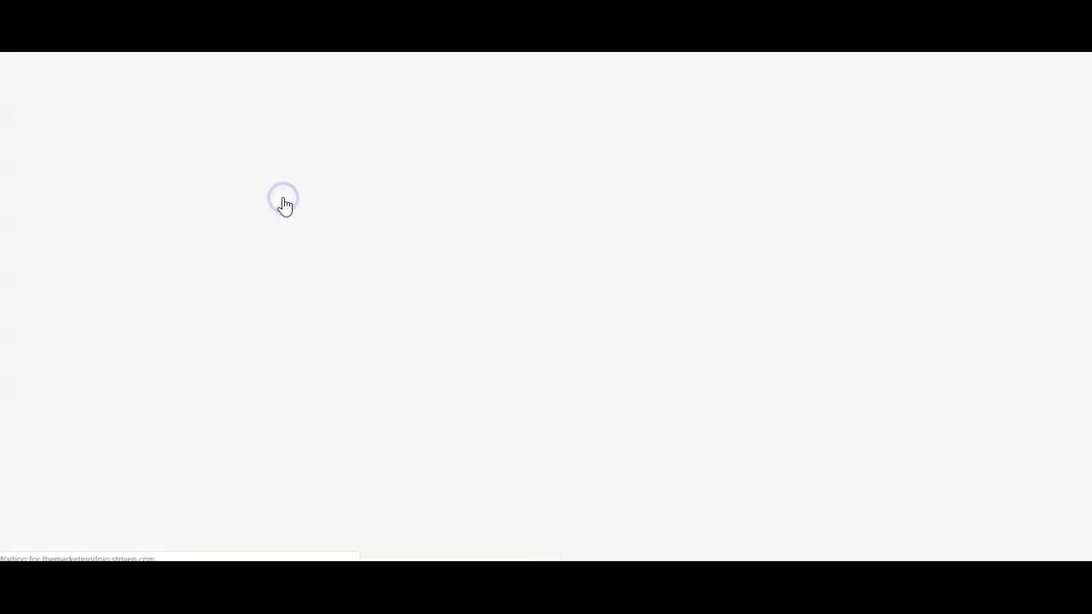
{"action": "left_click", "coordinate": [272, 202]}
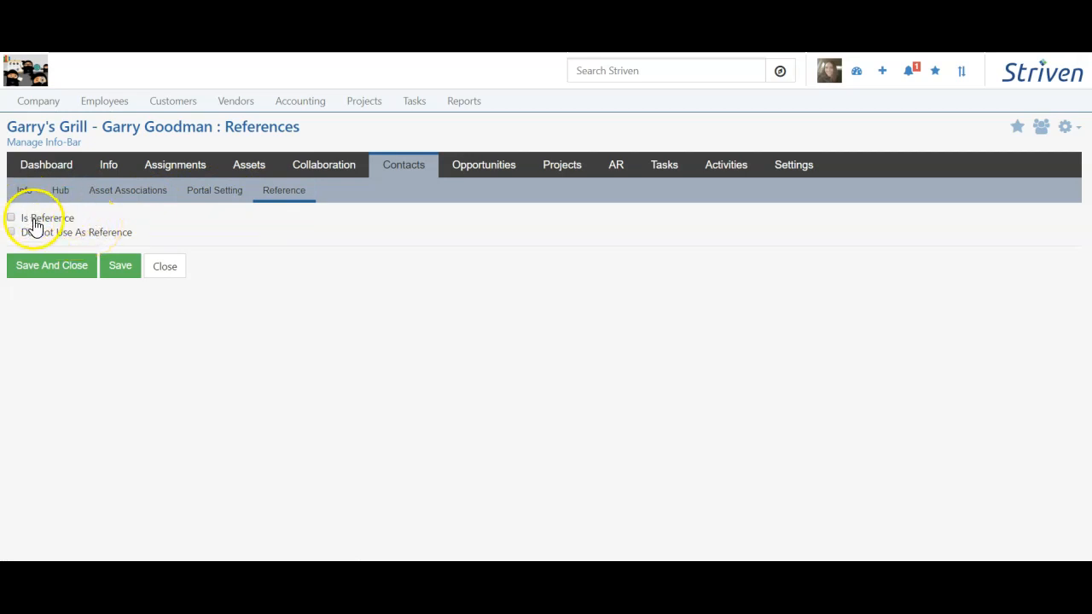
{"action": "left_click", "coordinate": [60, 263]}
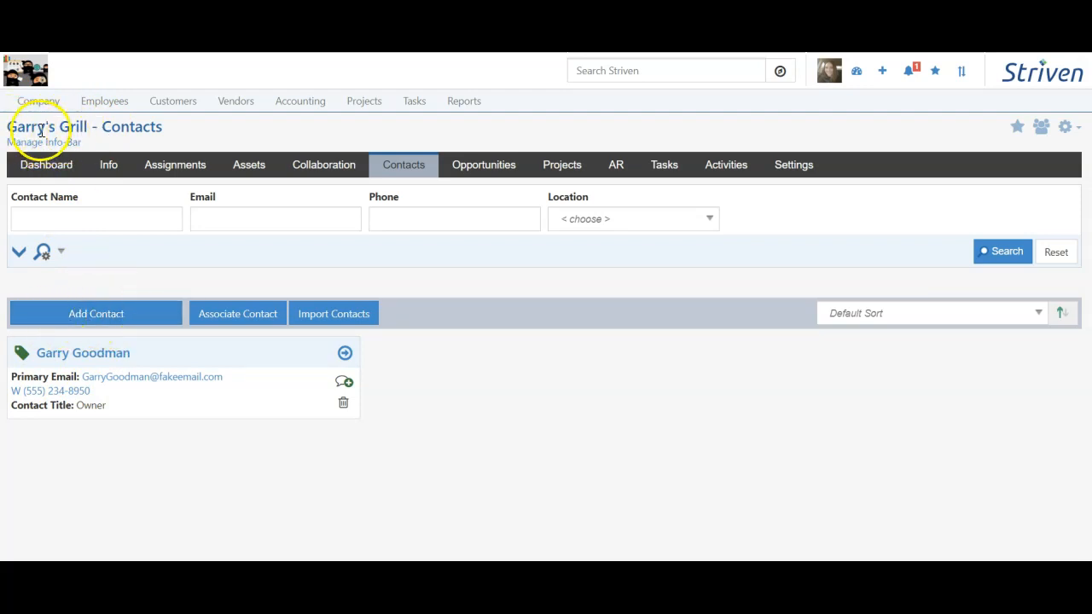
{"action": "left_click", "coordinate": [109, 312]}
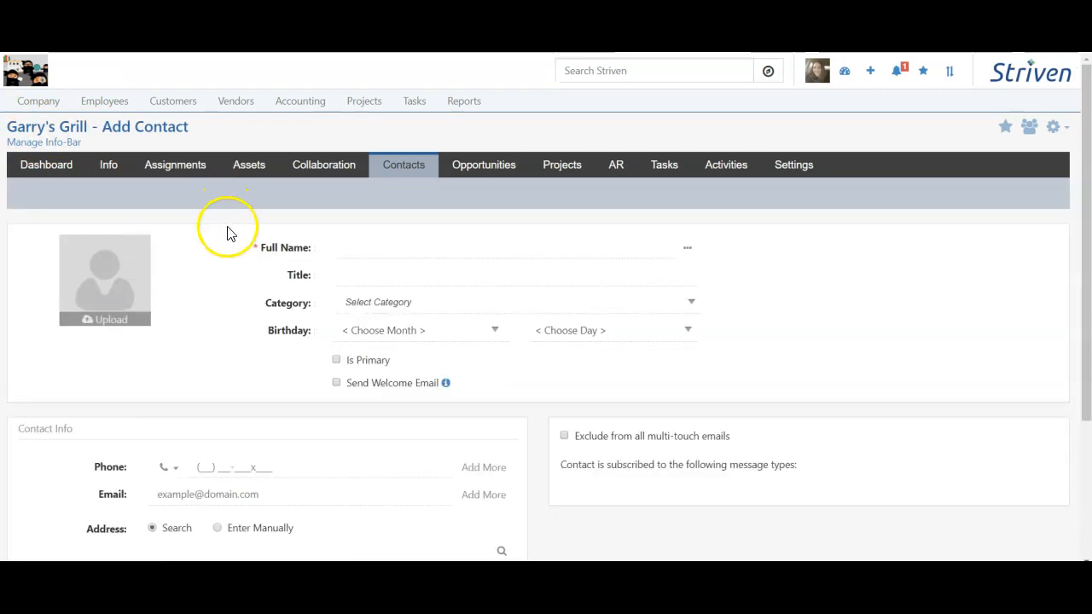
Step: Enter the new contact's full name, title IT Tech, category Not Included In SA, birthday August 9
{"action": "left_click", "coordinate": [247, 249]}
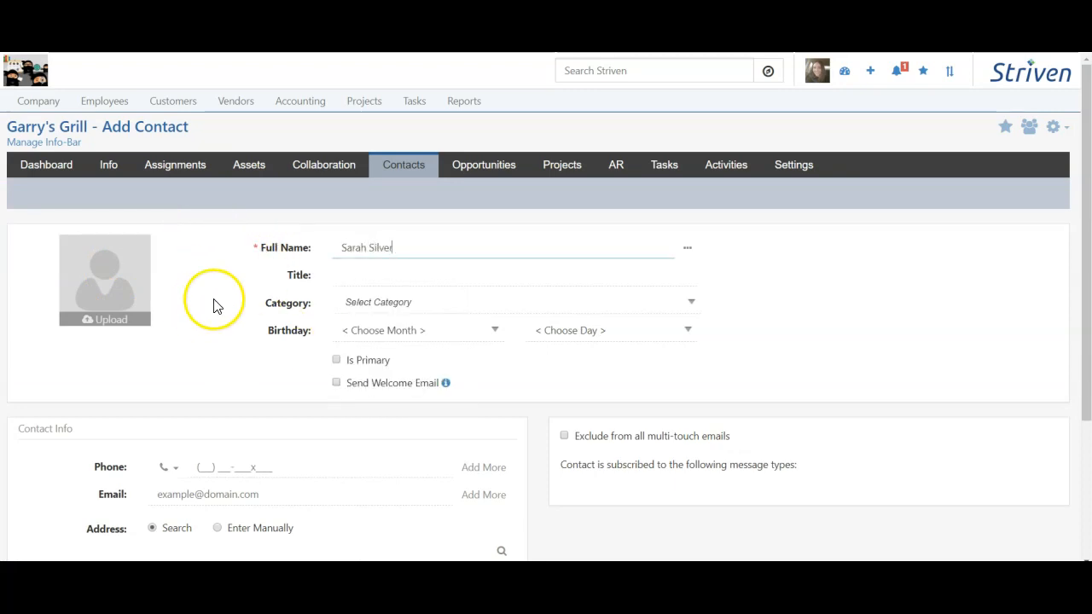
{"action": "left_click", "coordinate": [345, 275]}
{"action": "type", "text": "IT Tech"}
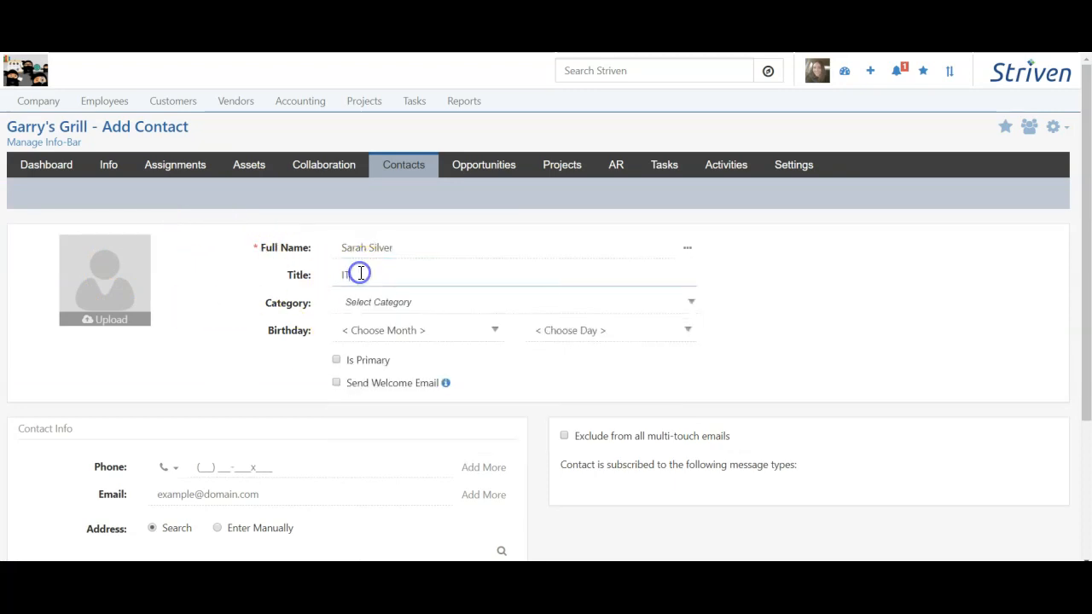
{"action": "left_click", "coordinate": [371, 302]}
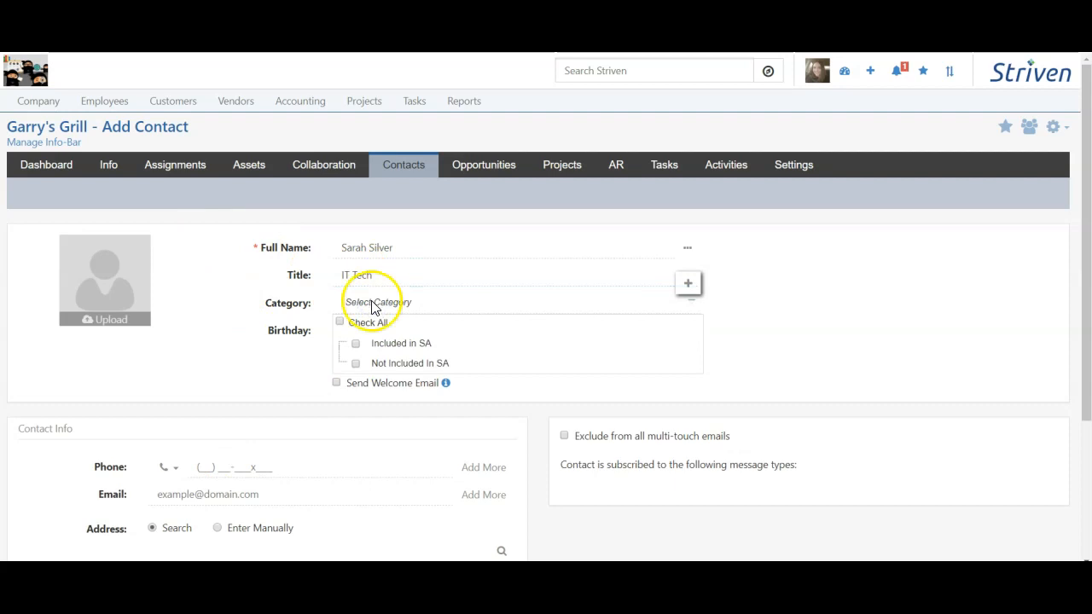
{"action": "left_click", "coordinate": [287, 324]}
{"action": "left_click", "coordinate": [366, 331]}
{"action": "left_click", "coordinate": [393, 468]}
{"action": "left_click", "coordinate": [580, 330]}
{"action": "left_click", "coordinate": [586, 148]}
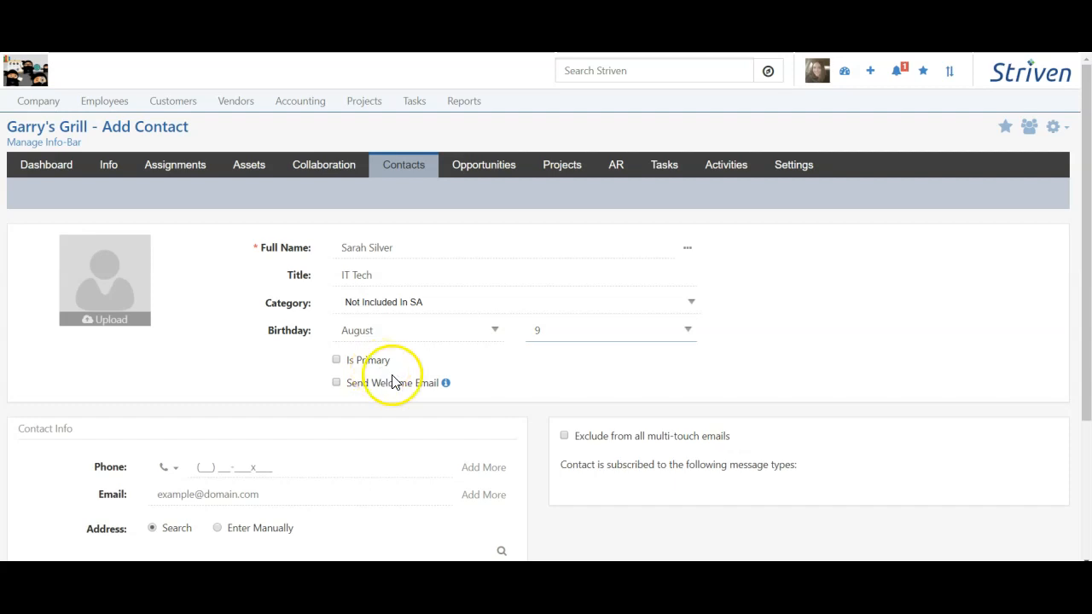
Step: Fill in the contact's phone, e-mail and suggested address, then Save & Close
{"action": "scroll", "coordinate": [260, 369], "scroll_direction": "down", "scroll_amount": 3}
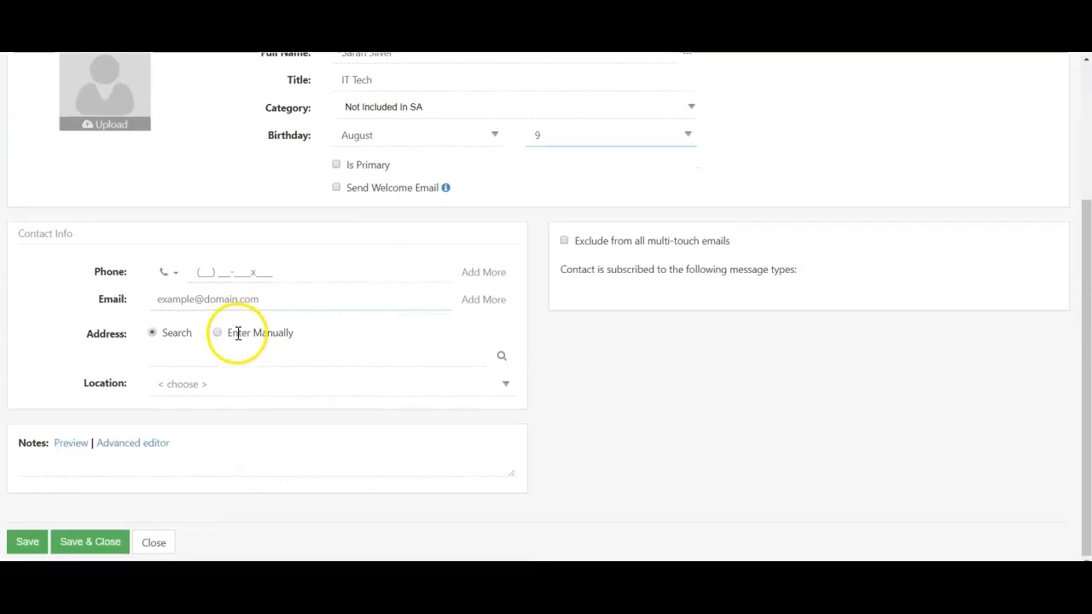
{"action": "left_click", "coordinate": [204, 266]}
{"action": "type", "text": "555) 898-7444"}
{"action": "key", "text": "Tab"}
{"action": "left_click", "coordinate": [278, 351]}
{"action": "left_click", "coordinate": [212, 350]}
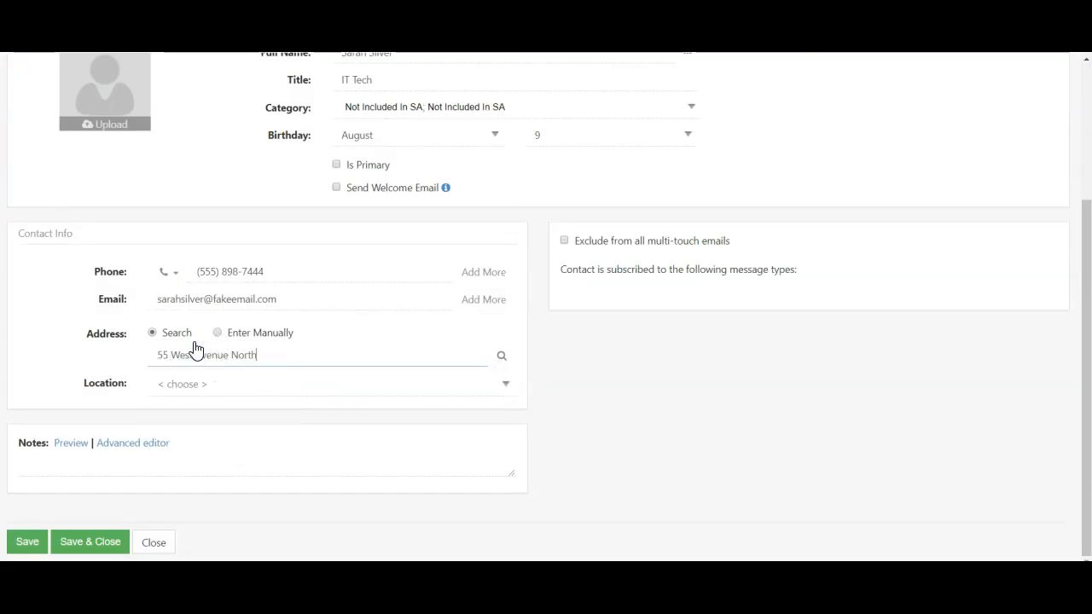
{"action": "left_click", "coordinate": [465, 363]}
{"action": "scroll", "coordinate": [588, 426], "scroll_direction": "down", "scroll_amount": 1}
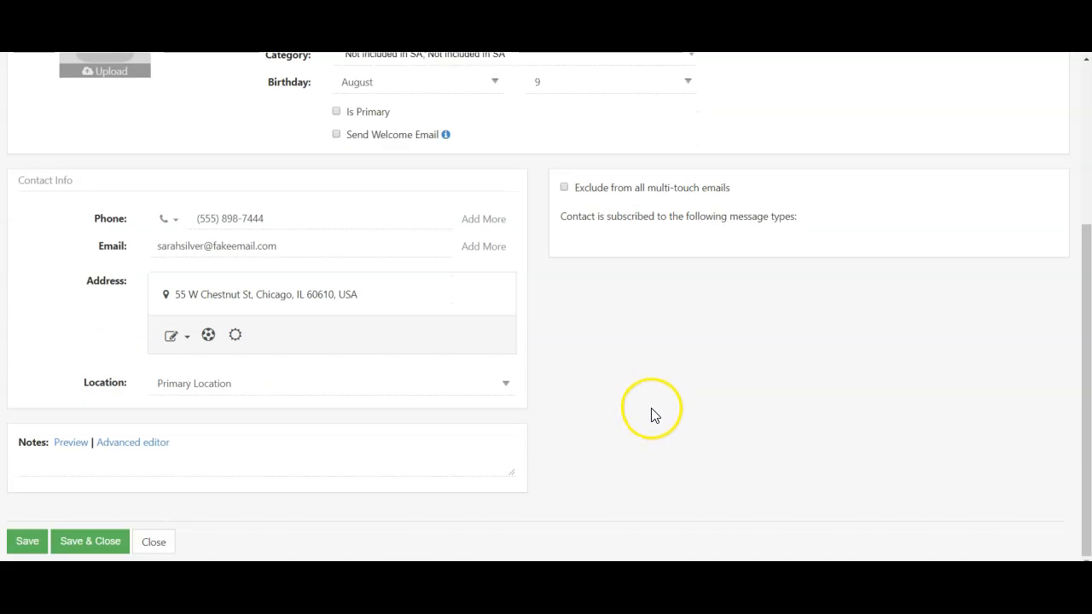
{"action": "left_click", "coordinate": [118, 539]}
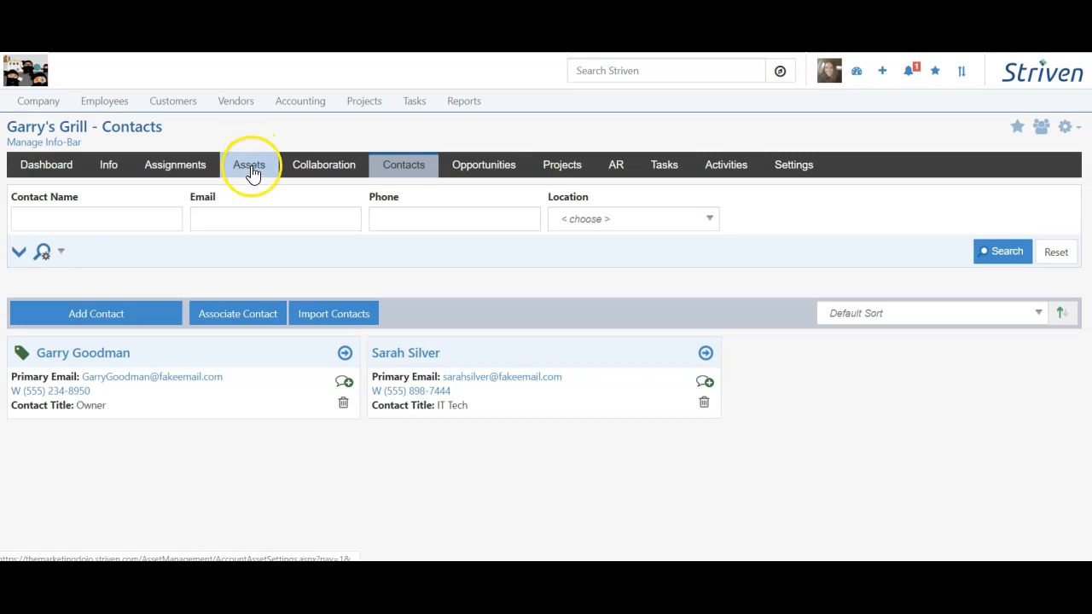
Step: Associate an existing contact, found by first-name search, with Garry's Grill
{"action": "left_click", "coordinate": [232, 322]}
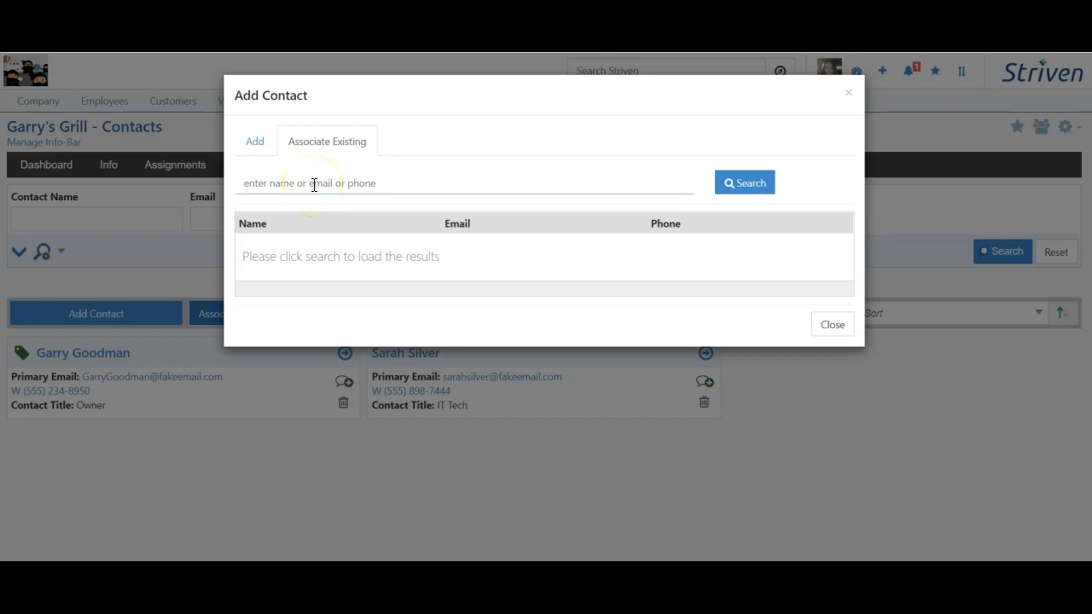
{"action": "left_click", "coordinate": [323, 186]}
{"action": "type", "text": "John"}
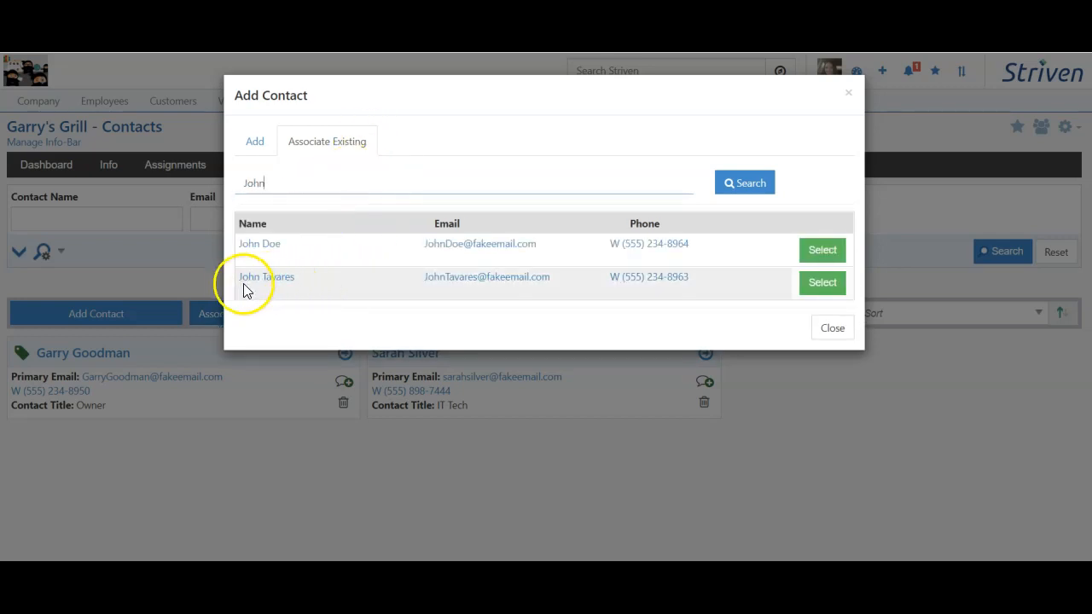
{"action": "left_click", "coordinate": [822, 284]}
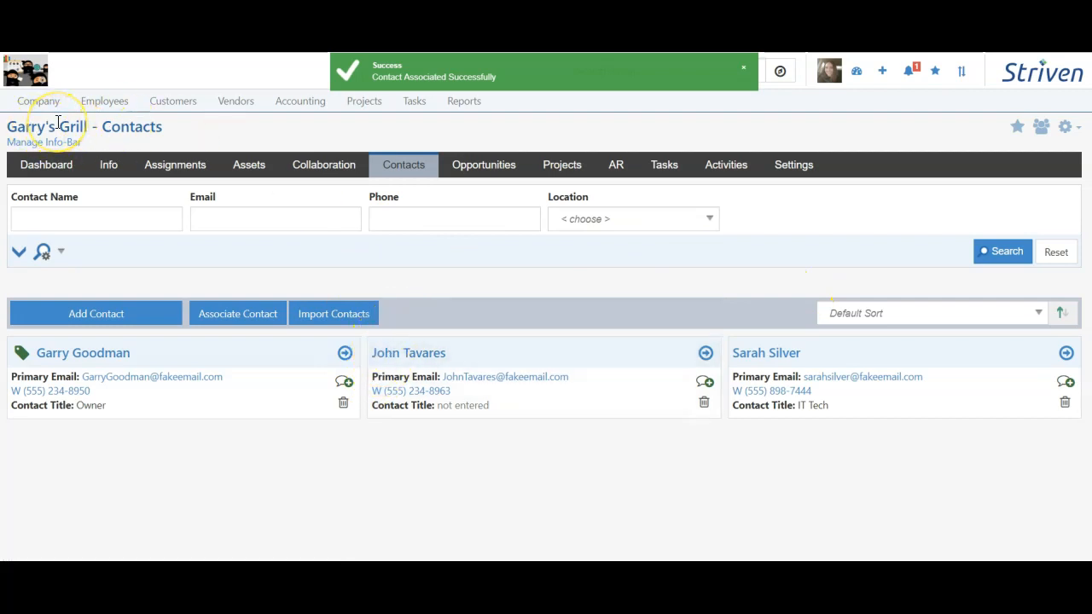
Step: Search all contacts by the associated contact's name to confirm the Garry's Grill link, then return to the Dashboard
{"action": "mouse_move", "coordinate": [165, 110]}
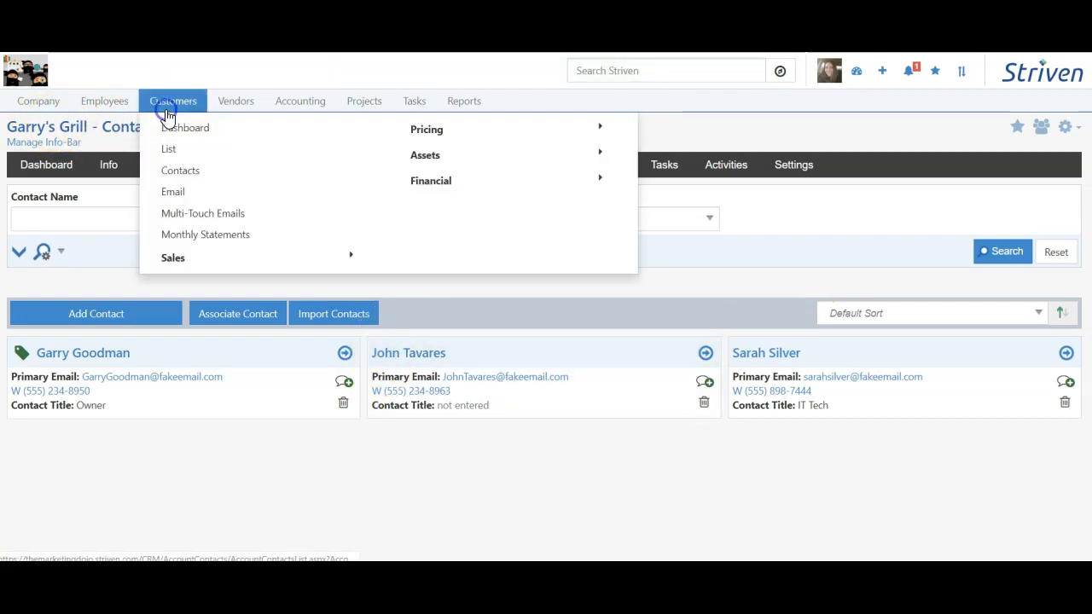
{"action": "left_click", "coordinate": [190, 171]}
{"action": "left_click", "coordinate": [127, 171]}
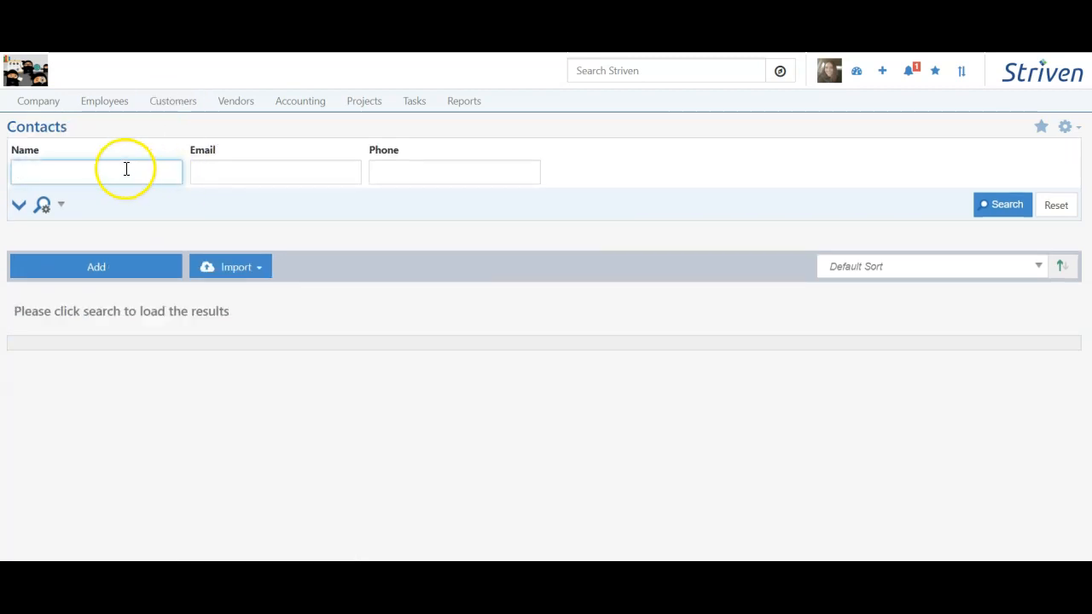
{"action": "type", "text": "John"}
{"action": "key", "text": "Return"}
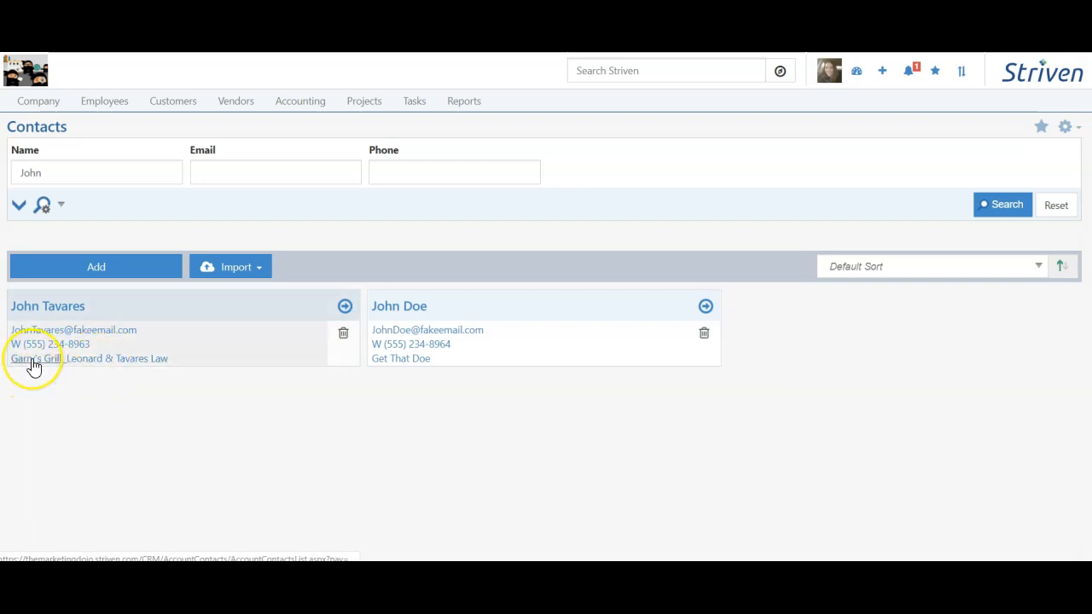
{"action": "left_click", "coordinate": [24, 70]}
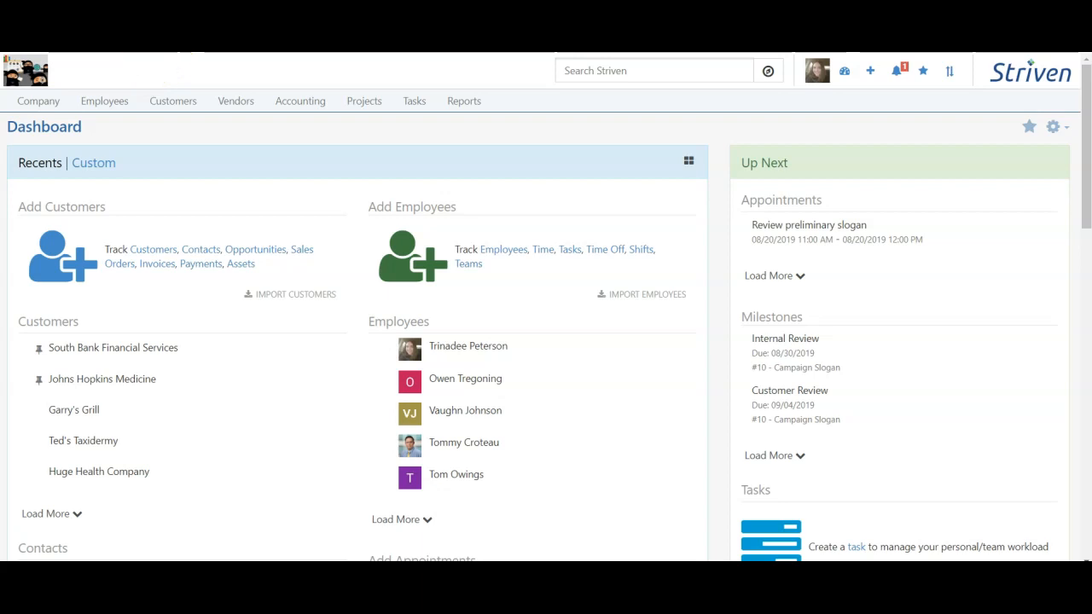
Step: Open Customers > Sales > References and search to list all four reference contacts
{"action": "left_click", "coordinate": [179, 100]}
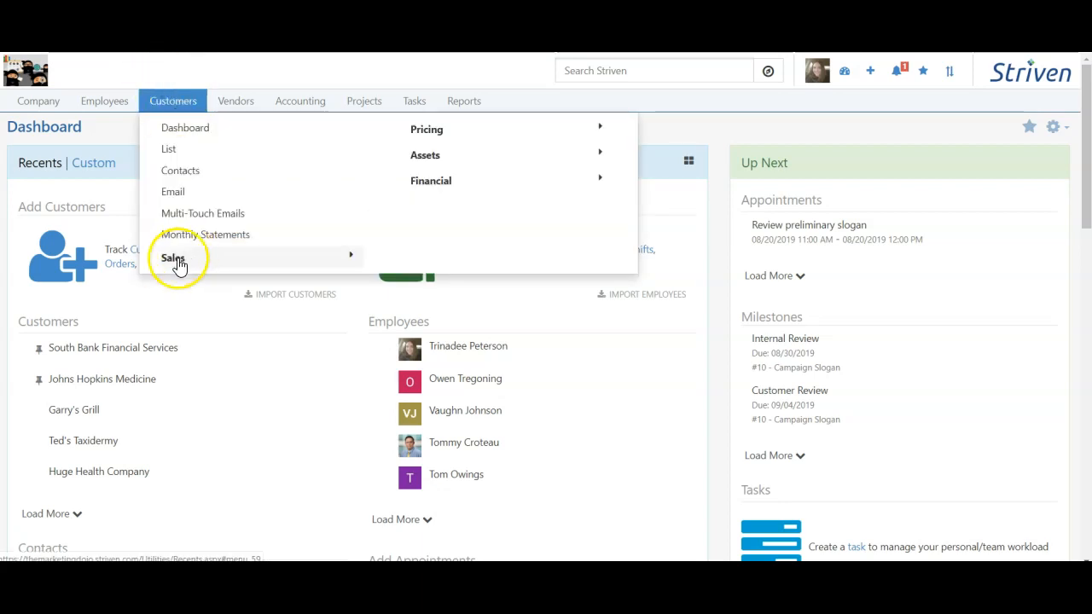
{"action": "left_click", "coordinate": [195, 258]}
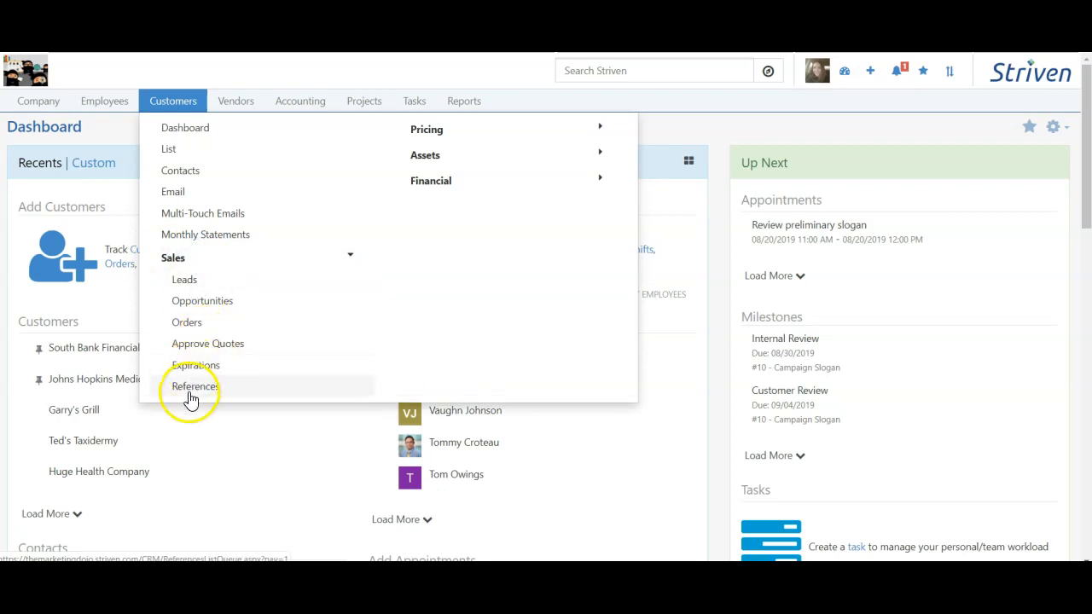
{"action": "left_click", "coordinate": [190, 391]}
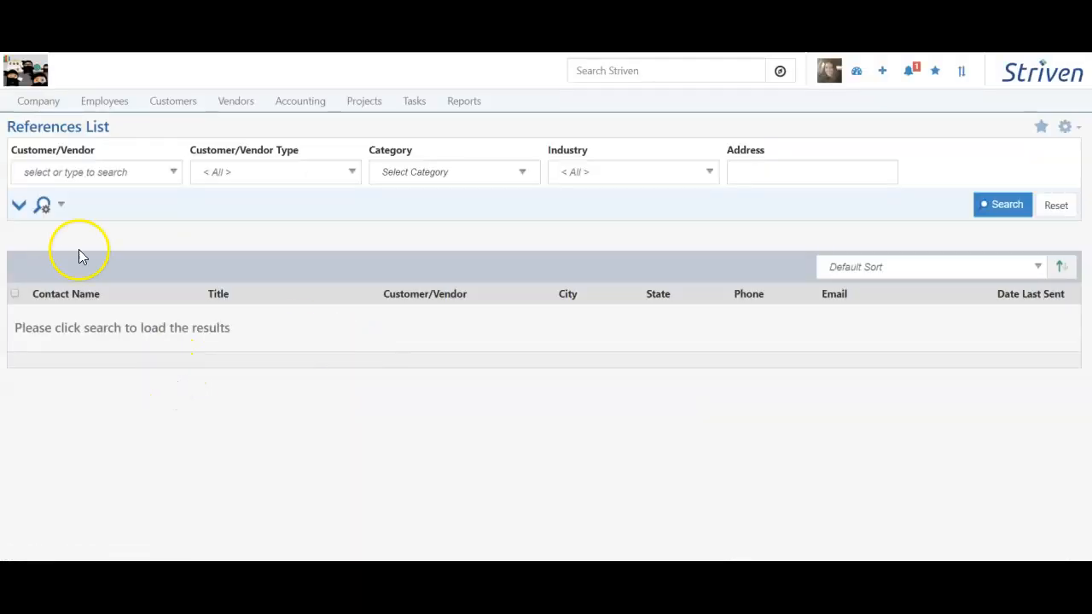
{"action": "left_click", "coordinate": [18, 207]}
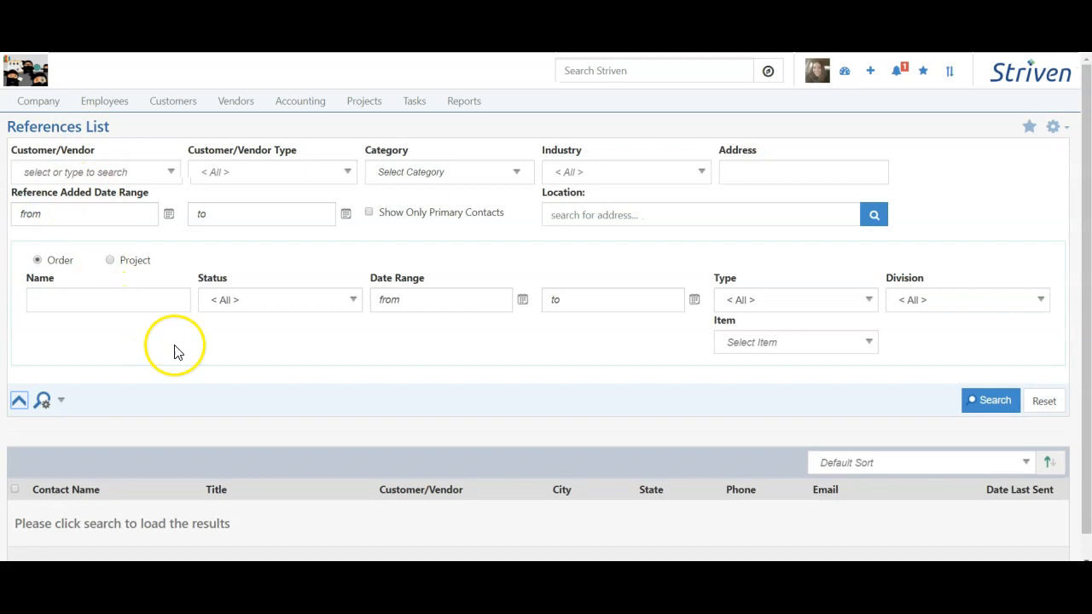
{"action": "left_click", "coordinate": [19, 401]}
{"action": "left_click", "coordinate": [1004, 206]}
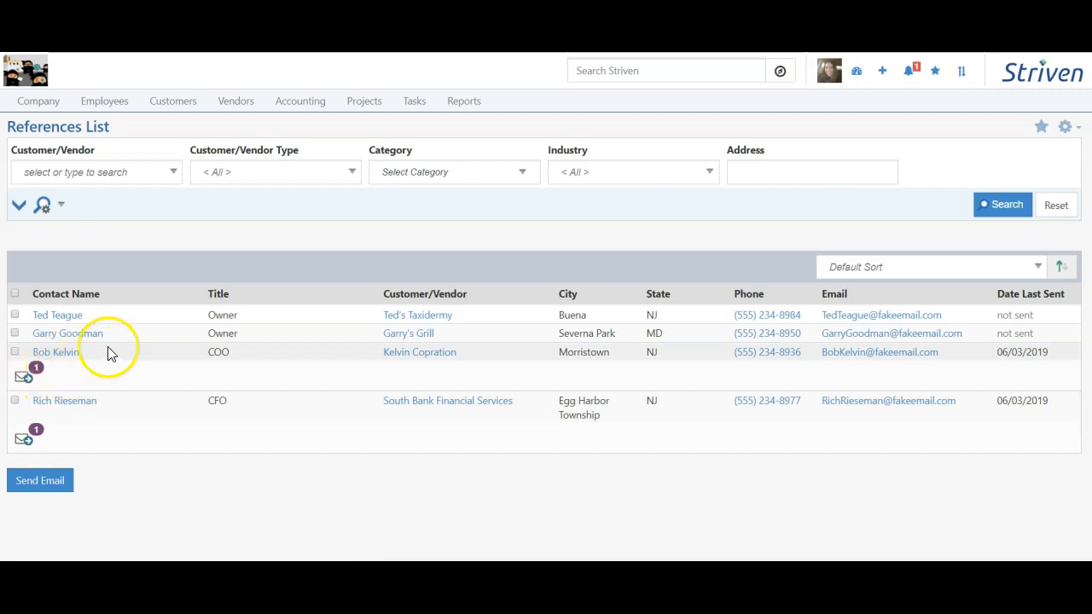
Step: Tick the Garry's Grill, Ted's Taxidermy, Kelvin Copration and South Bank Financial Services references for e-mailing
{"action": "left_click", "coordinate": [15, 332]}
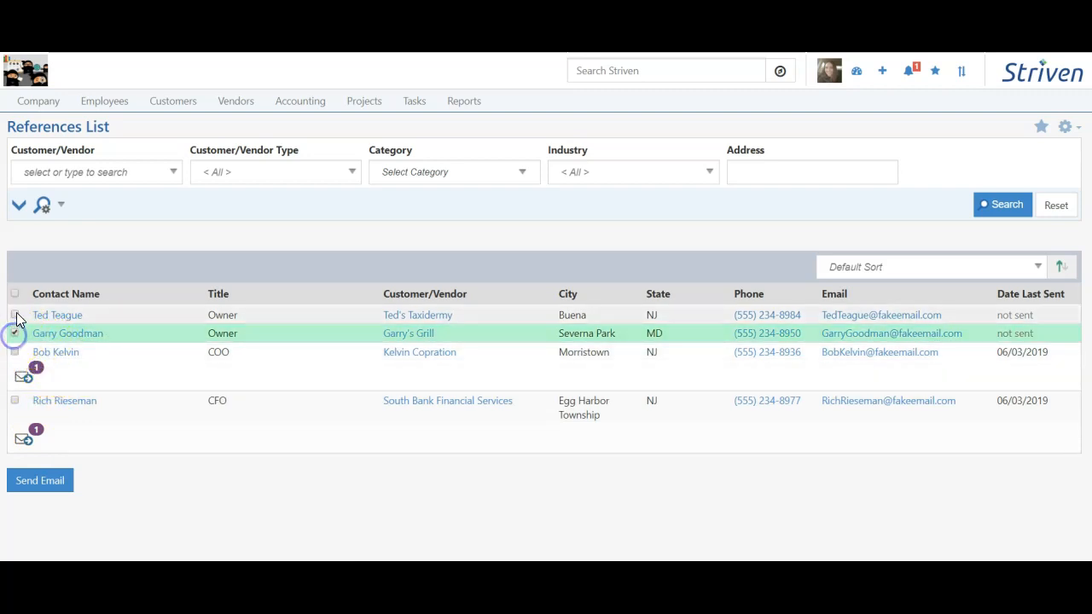
{"action": "left_click", "coordinate": [14, 315]}
{"action": "left_click", "coordinate": [15, 351]}
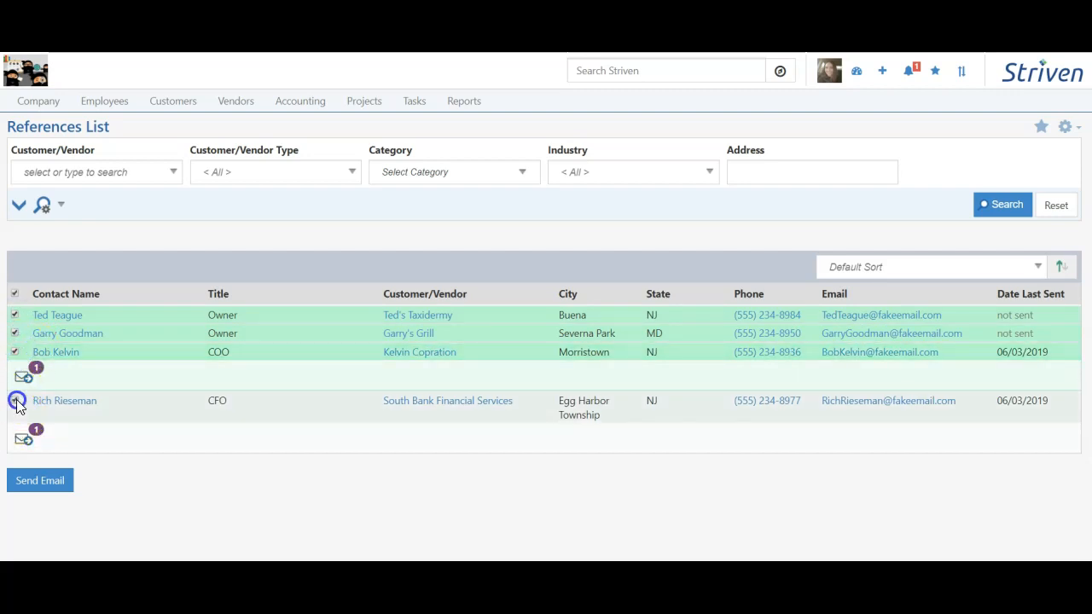
{"action": "left_click", "coordinate": [15, 401]}
{"action": "left_click", "coordinate": [35, 483]}
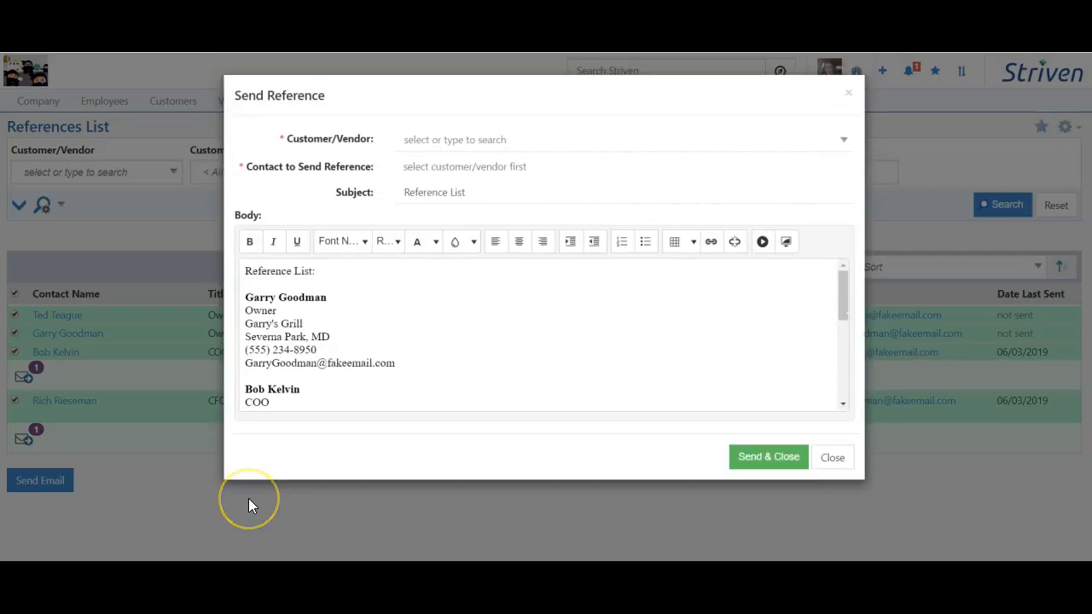
{"action": "mouse_move", "coordinate": [841, 289]}
{"action": "left_mouse_down"}
{"action": "mouse_move", "coordinate": [867, 386]}
{"action": "mouse_move", "coordinate": [851, 292]}
{"action": "left_mouse_up"}
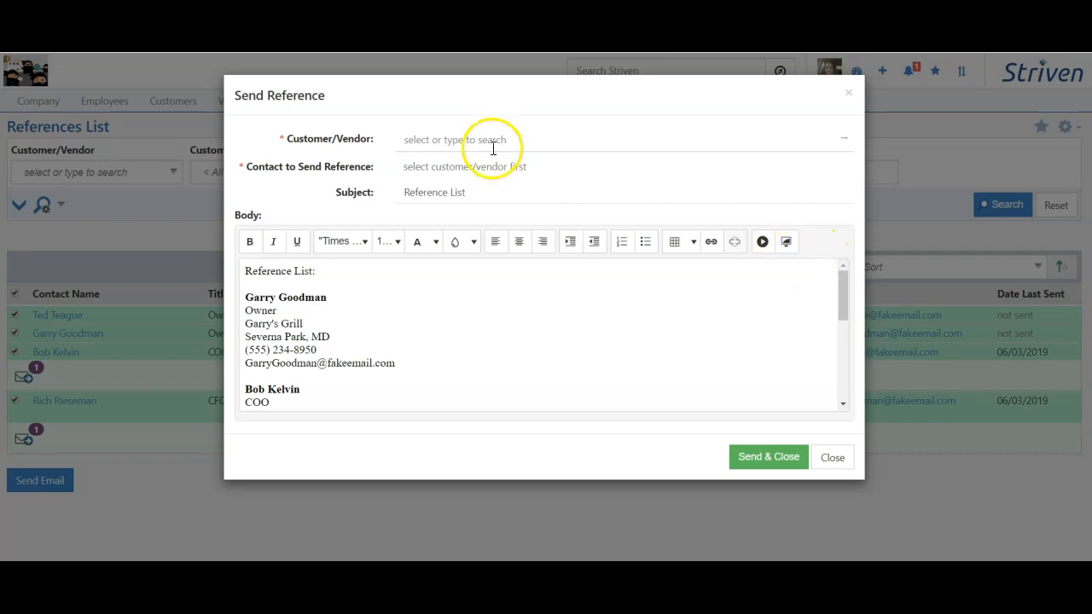
Step: Address the Reference List e-mail to Clark Construction Group's IT Tech and send it
{"action": "left_click", "coordinate": [452, 137]}
{"action": "left_click", "coordinate": [451, 134]}
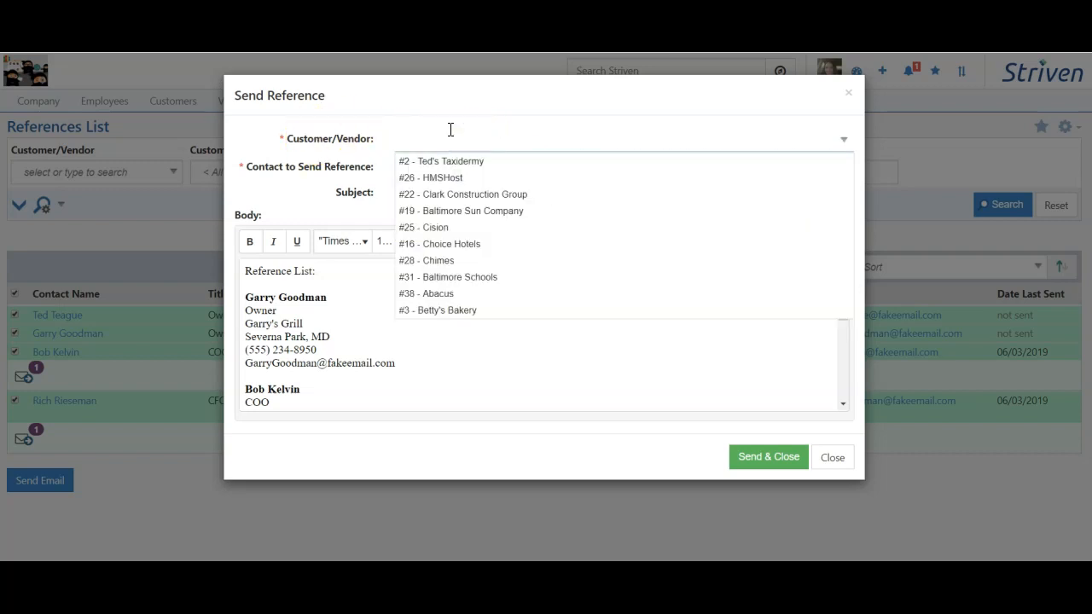
{"action": "left_click", "coordinate": [463, 193]}
{"action": "left_click", "coordinate": [470, 167]}
{"action": "left_click", "coordinate": [458, 189]}
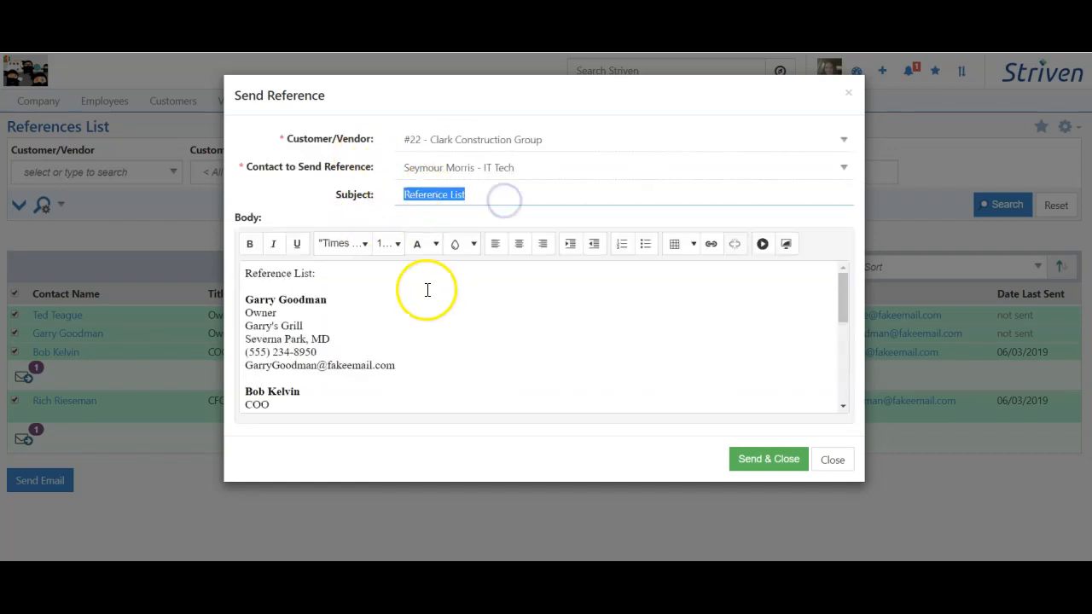
{"action": "left_click", "coordinate": [246, 272]}
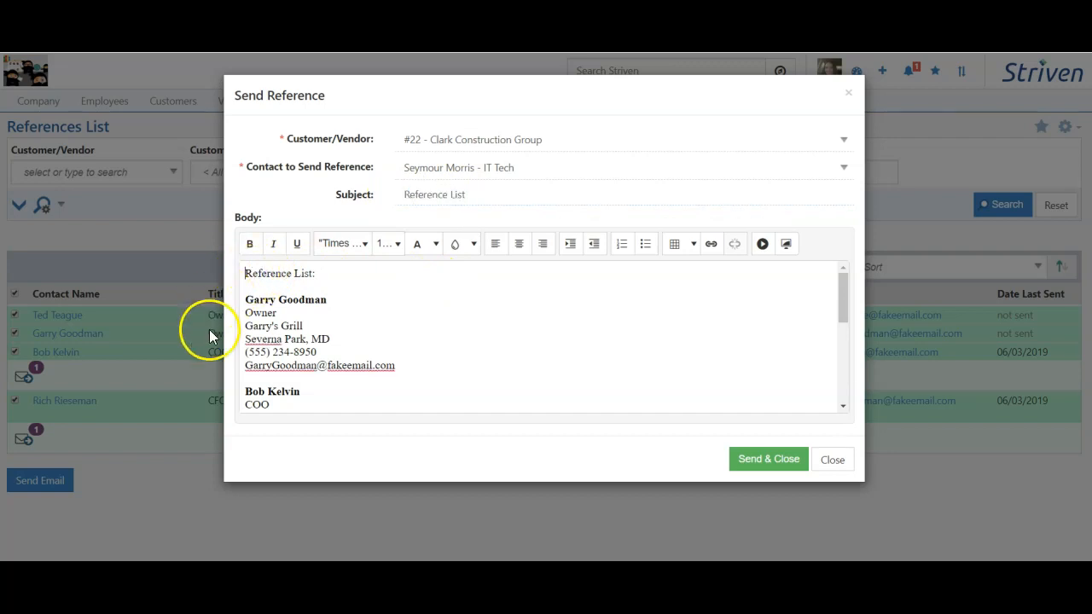
{"action": "left_click", "coordinate": [750, 467]}
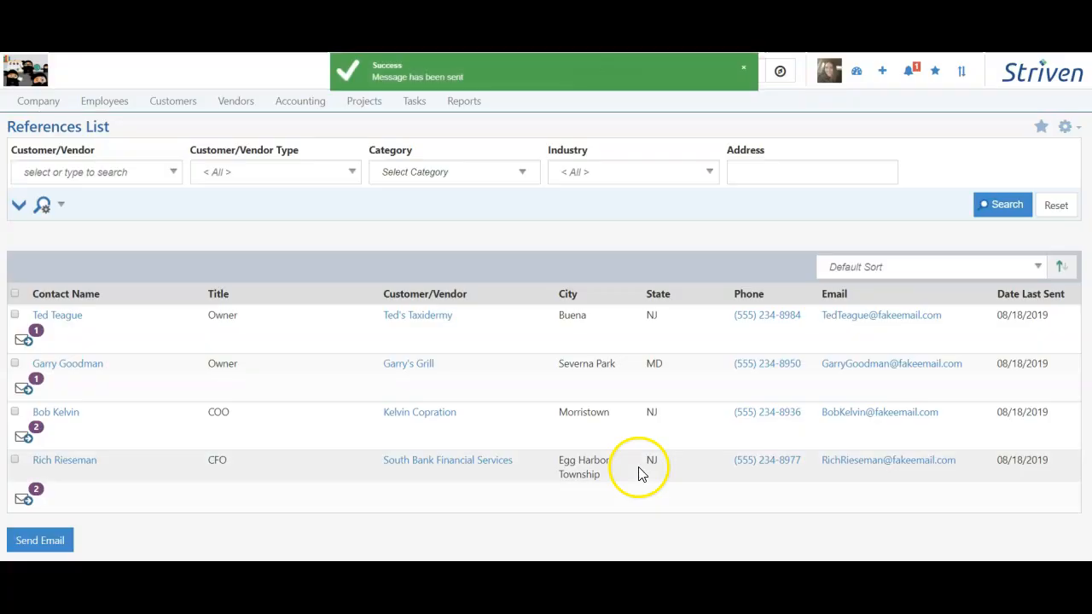
{"action": "left_click", "coordinate": [47, 75]}
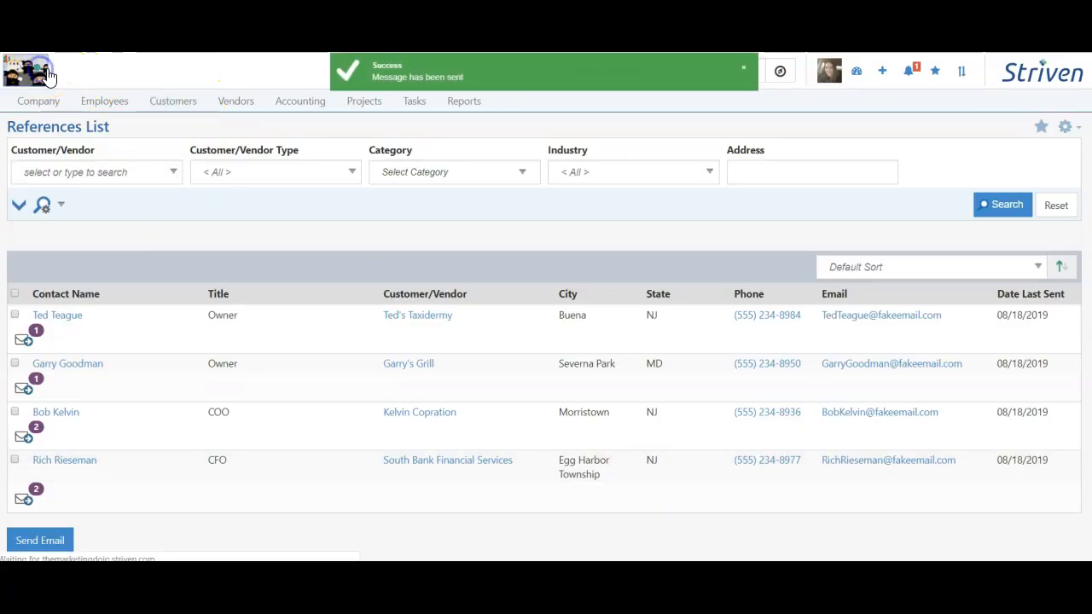